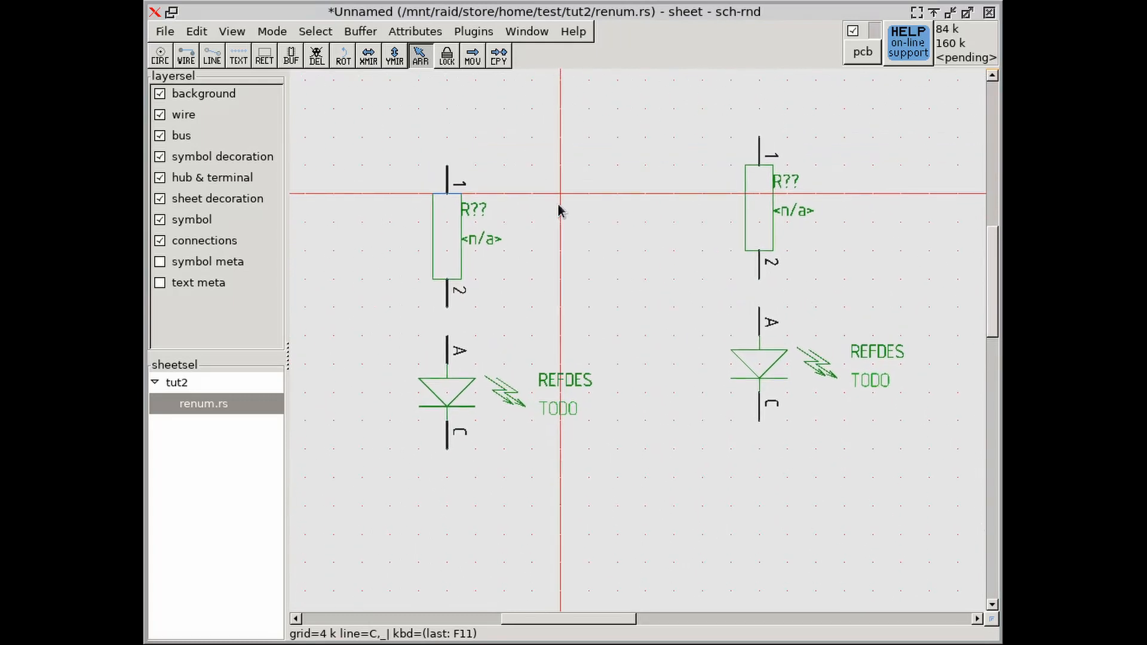
Move the second resistor and LED pair down into line with the first pair, then clear the selection.
{"action": "left_click", "coordinate": [748, 211]}
{"action": "left_click", "coordinate": [765, 365], "text": "shift"}
{"action": "left_click_drag", "start_coordinate": [765, 366], "coordinate": [761, 395]}
{"action": "left_click", "coordinate": [661, 280]}
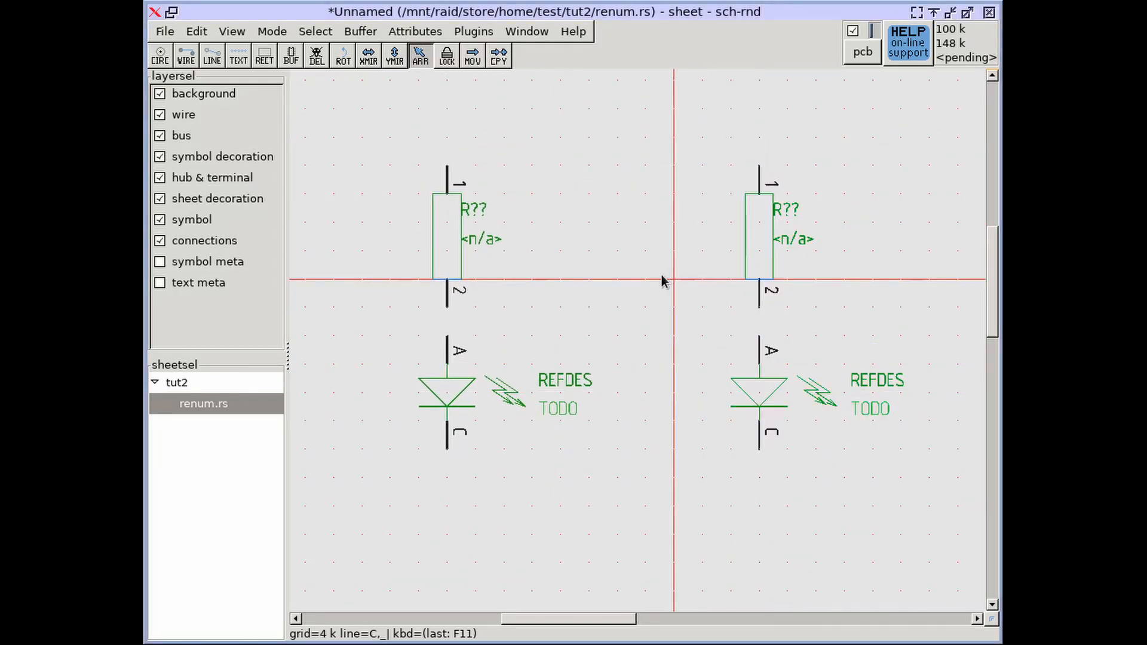
Set the first resistor's name attribute to R1 and its value attribute to 330.
{"action": "right_click", "coordinate": [457, 249]}
{"action": "left_click", "coordinate": [507, 278]}
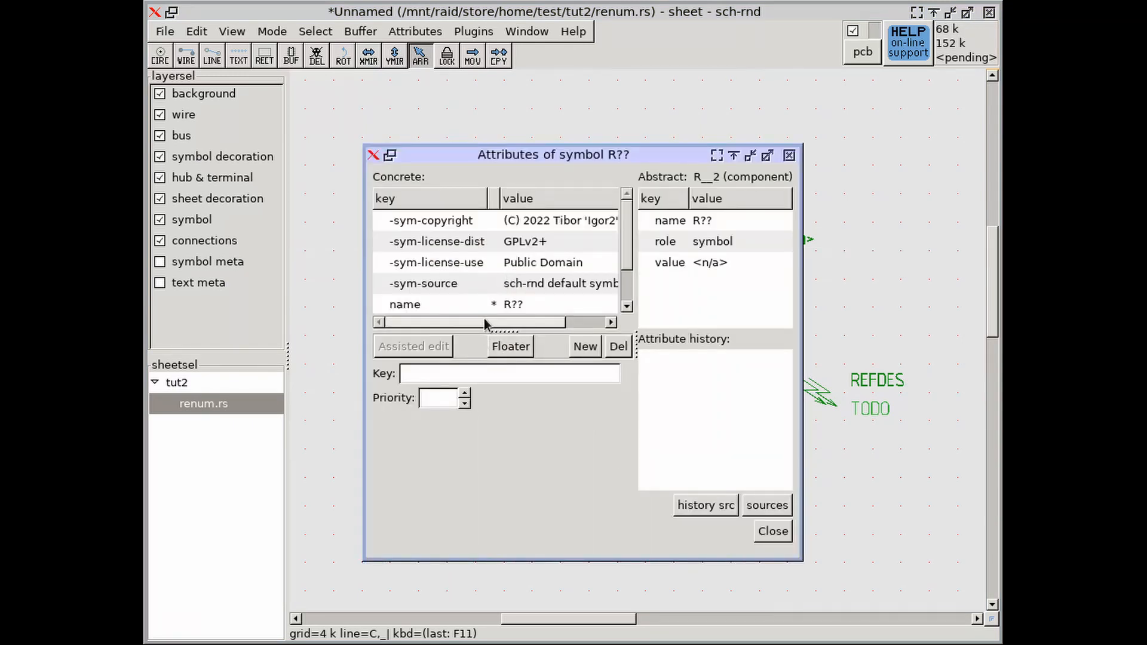
{"action": "left_click_drag", "start_coordinate": [512, 331], "coordinate": [518, 366]}
{"action": "left_click", "coordinate": [515, 306]}
{"action": "left_click", "coordinate": [440, 467]}
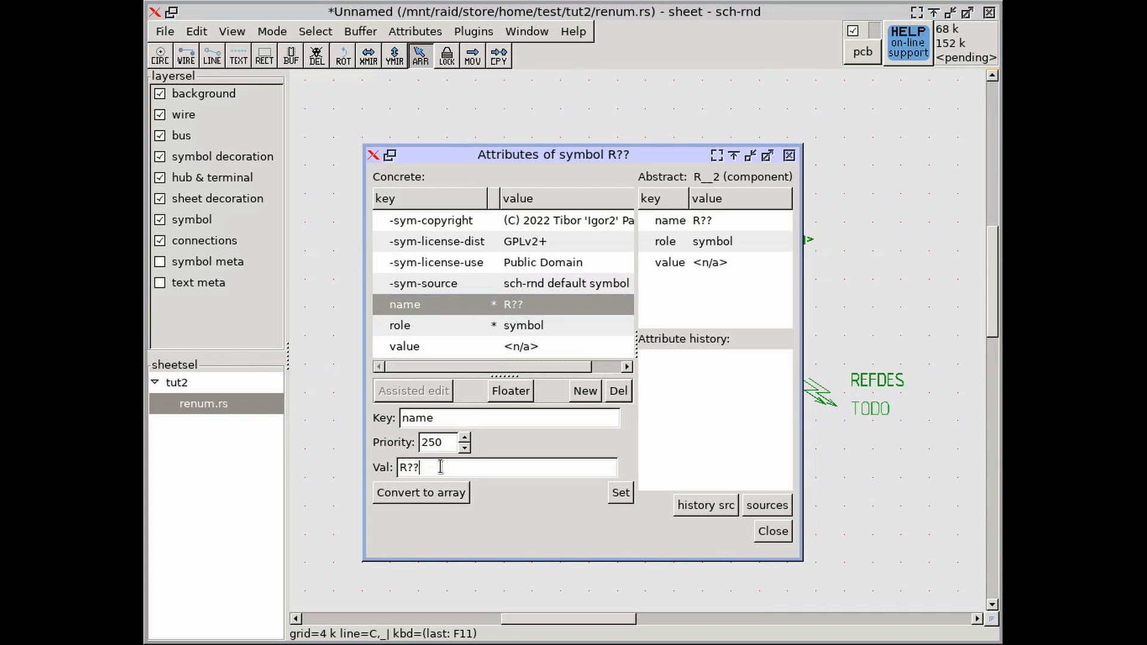
{"action": "left_click", "coordinate": [552, 345]}
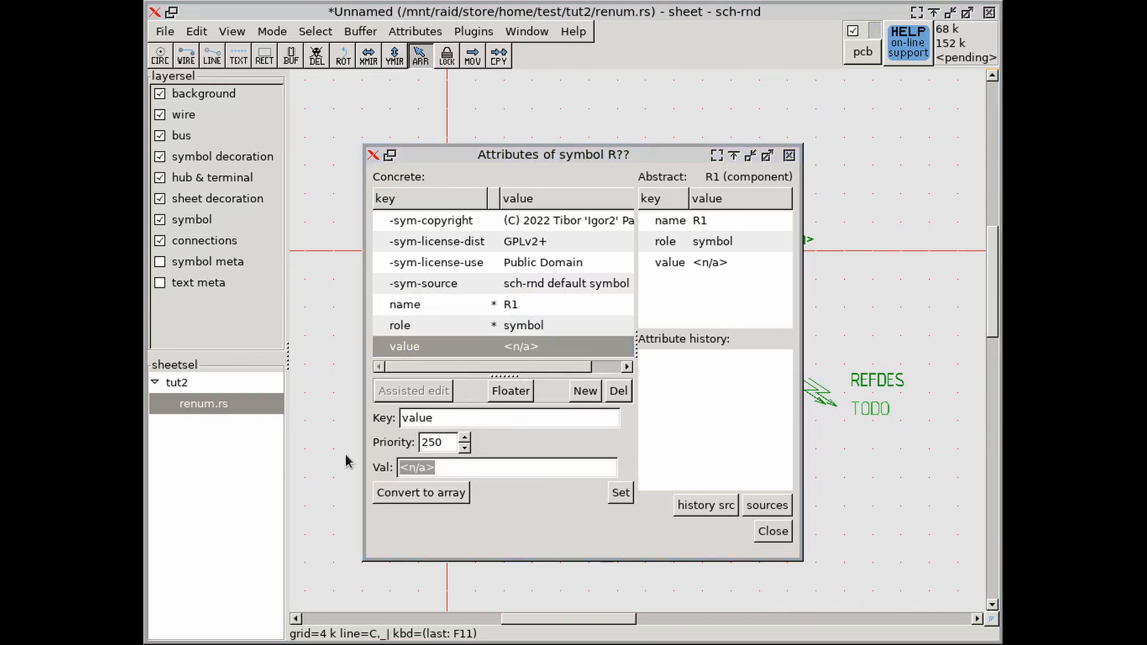
{"action": "type", "text": "330"}
{"action": "key", "text": "Return"}
{"action": "key", "text": "Escape"}
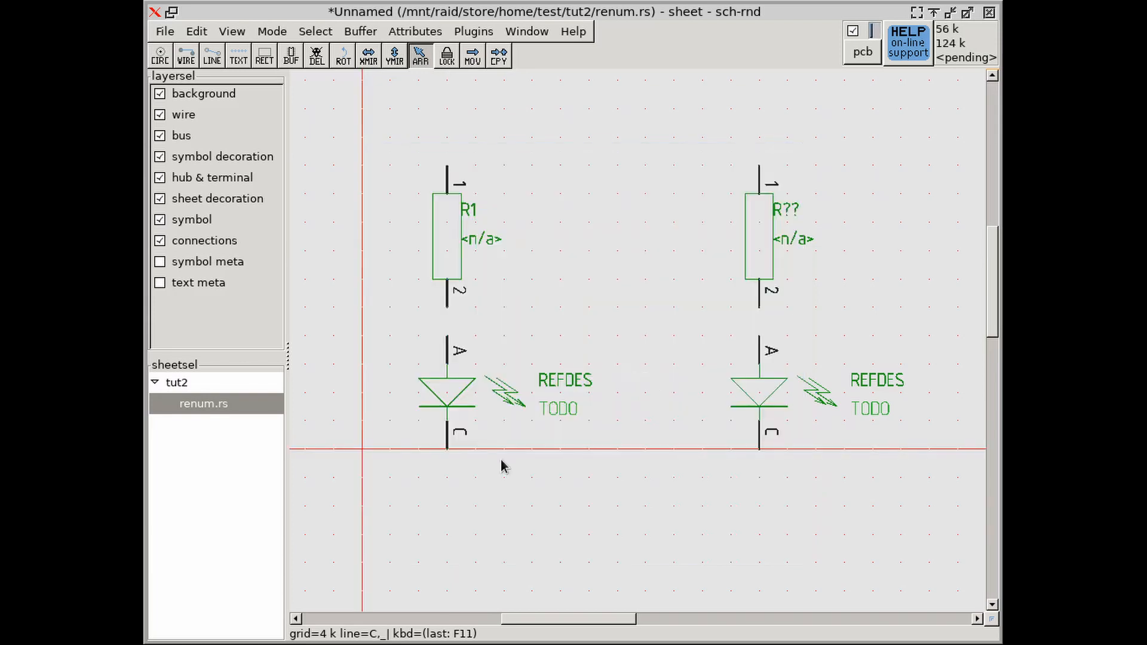
Set the name attribute of the LED below R1 to D1.
{"action": "right_click", "coordinate": [458, 399]}
{"action": "left_click", "coordinate": [482, 420]}
{"action": "left_click_drag", "start_coordinate": [505, 339], "coordinate": [507, 386]}
{"action": "left_click", "coordinate": [511, 330]}
{"action": "left_click_drag", "start_coordinate": [465, 477], "coordinate": [349, 476]}
{"action": "type", "text": "d1"}
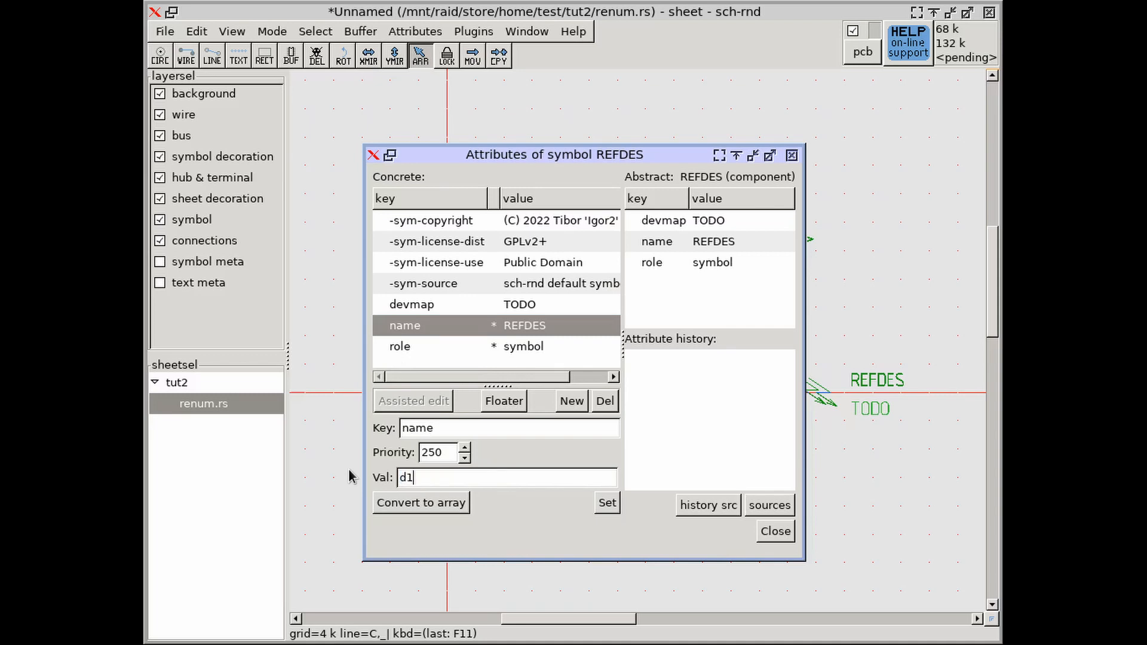
{"action": "key", "text": "BackSpace"}
{"action": "key", "text": "BackSpace"}
{"action": "type", "text": "D1"}
Assign the led5 devmap from the devmap library to D1, filtering for "led", and close its attributes.
{"action": "left_click", "coordinate": [519, 306]}
{"action": "left_click", "coordinate": [414, 401]}
{"action": "type", "text": "led"}
{"action": "left_click", "coordinate": [711, 137]}
{"action": "left_click", "coordinate": [903, 531]}
{"action": "left_click", "coordinate": [784, 531]}
Set the second resistor's name attribute to R2 and its value attribute to 330.
{"action": "right_click", "coordinate": [761, 248]}
{"action": "left_click", "coordinate": [792, 276]}
{"action": "left_click", "coordinate": [538, 306]}
{"action": "left_click_drag", "start_coordinate": [460, 477], "coordinate": [362, 468]}
{"action": "type", "text": "R2"}
{"action": "left_click", "coordinate": [620, 502]}
{"action": "left_click", "coordinate": [521, 347]}
{"action": "type", "text": "330"}
{"action": "left_click", "coordinate": [624, 500]}
{"action": "left_click", "coordinate": [775, 531]}
Set the name attribute of the LED below R2 to D2.
{"action": "right_click", "coordinate": [756, 392]}
{"action": "left_click", "coordinate": [787, 420]}
{"action": "left_click_drag", "start_coordinate": [507, 332], "coordinate": [522, 389]}
{"action": "left_click", "coordinate": [522, 326]}
{"action": "left_click_drag", "start_coordinate": [458, 481], "coordinate": [399, 473]}
{"action": "type", "text": "D2"}
{"action": "key", "text": "Return"}
Assign the shared library's led5.devmap to D2, filtering for "led", and close its attributes.
{"action": "left_click", "coordinate": [519, 304]}
{"action": "left_click", "coordinate": [413, 404]}
{"action": "type", "text": "led"}
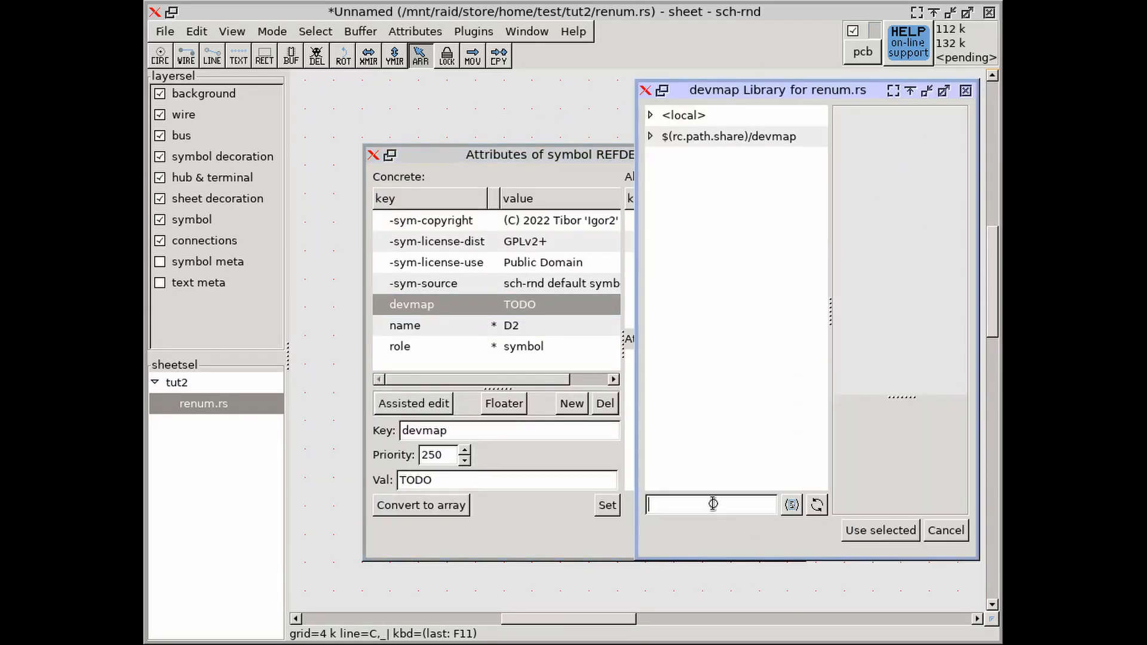
{"action": "left_click", "coordinate": [704, 182]}
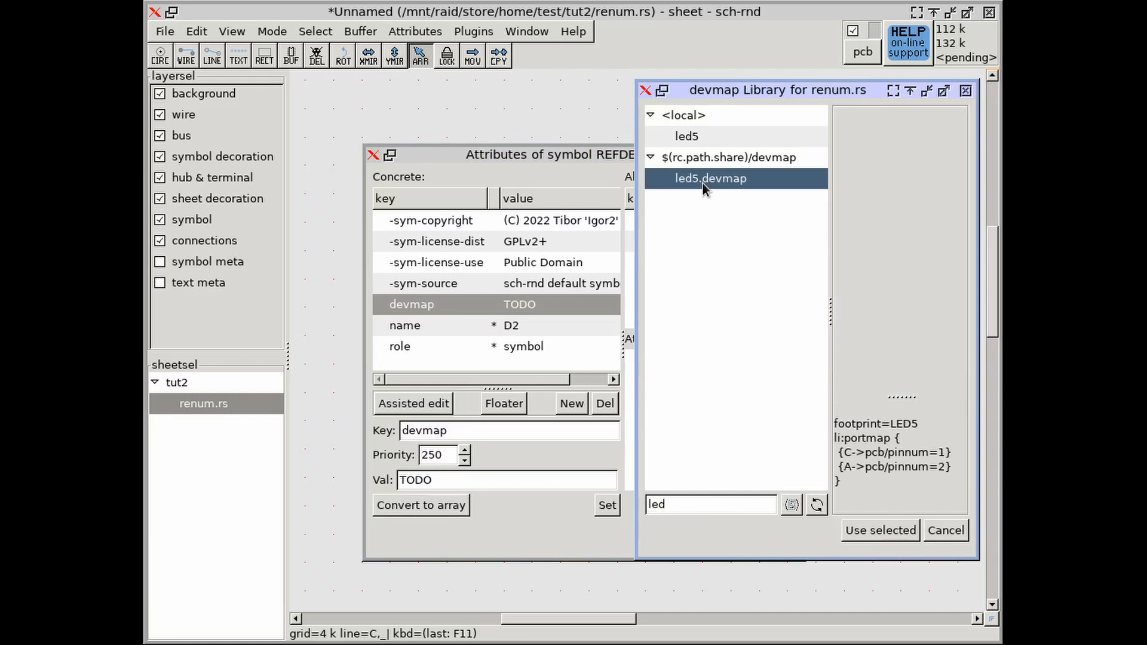
{"action": "left_click", "coordinate": [882, 531]}
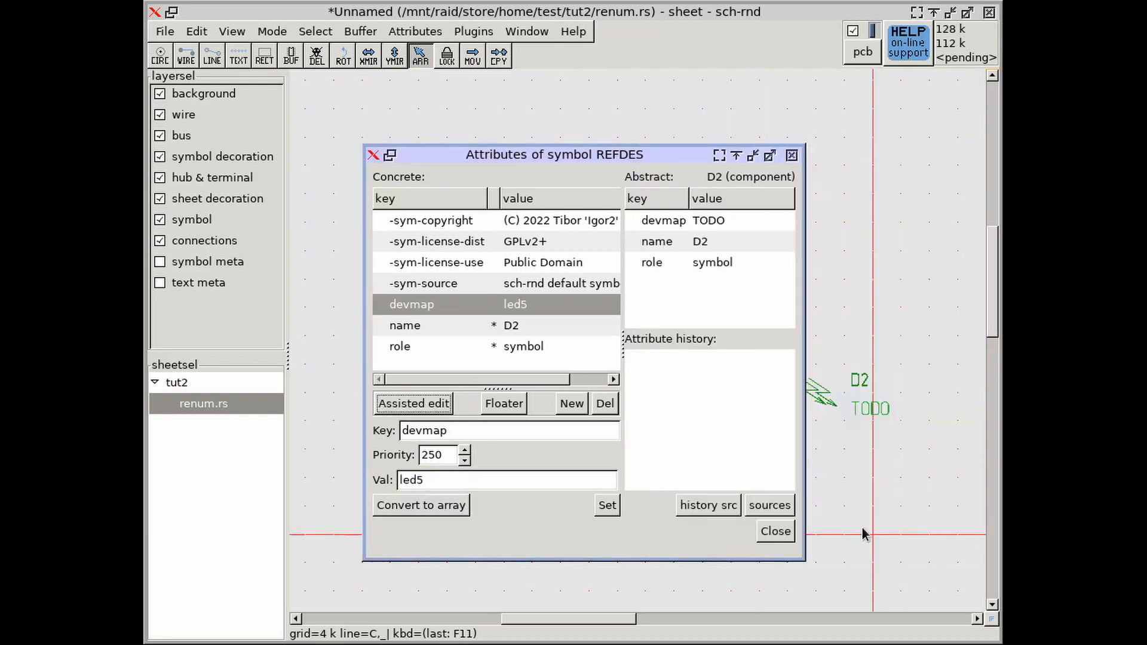
{"action": "left_click", "coordinate": [780, 535]}
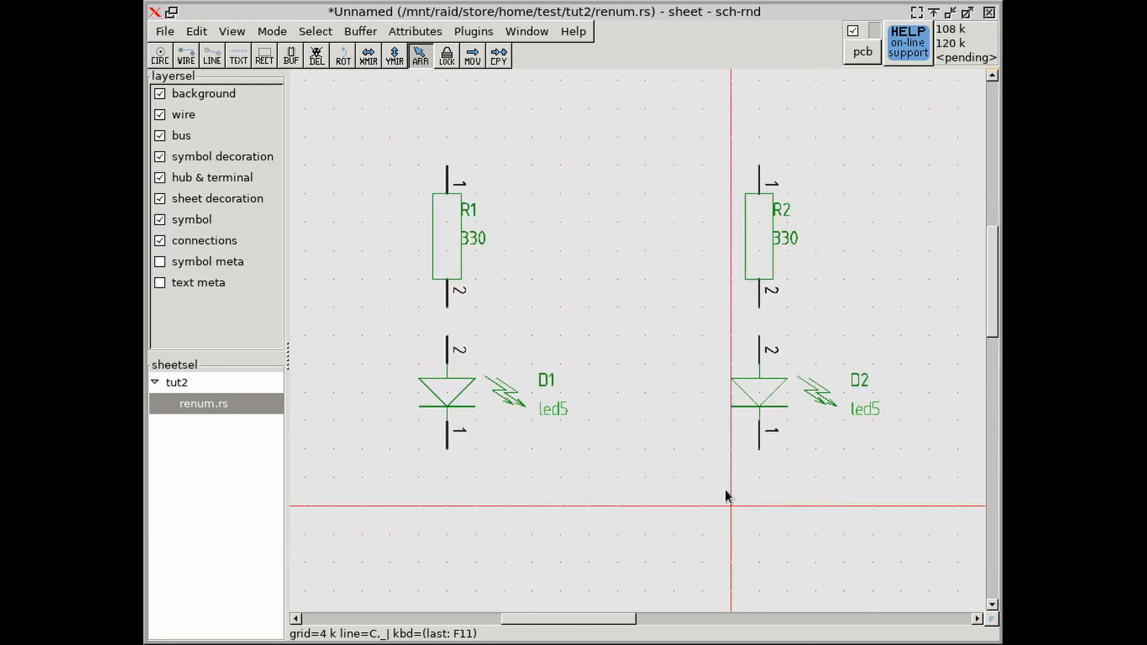
Copy the R1 and D1 pair to the buffer and paste three copies in a row beyond the R2 and D2 pair.
{"action": "scroll", "coordinate": [705, 478], "scroll_direction": "down", "scroll_amount": 2}
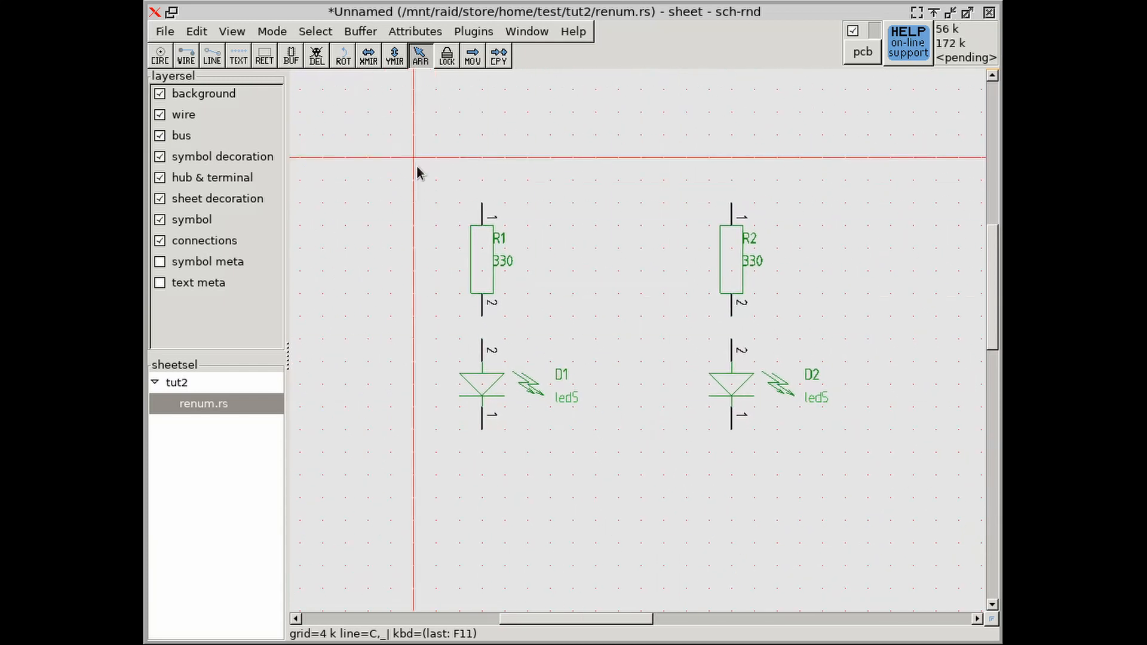
{"action": "left_click_drag", "start_coordinate": [417, 172], "coordinate": [632, 514]}
{"action": "scroll", "coordinate": [631, 484], "scroll_direction": "down", "scroll_amount": 2}
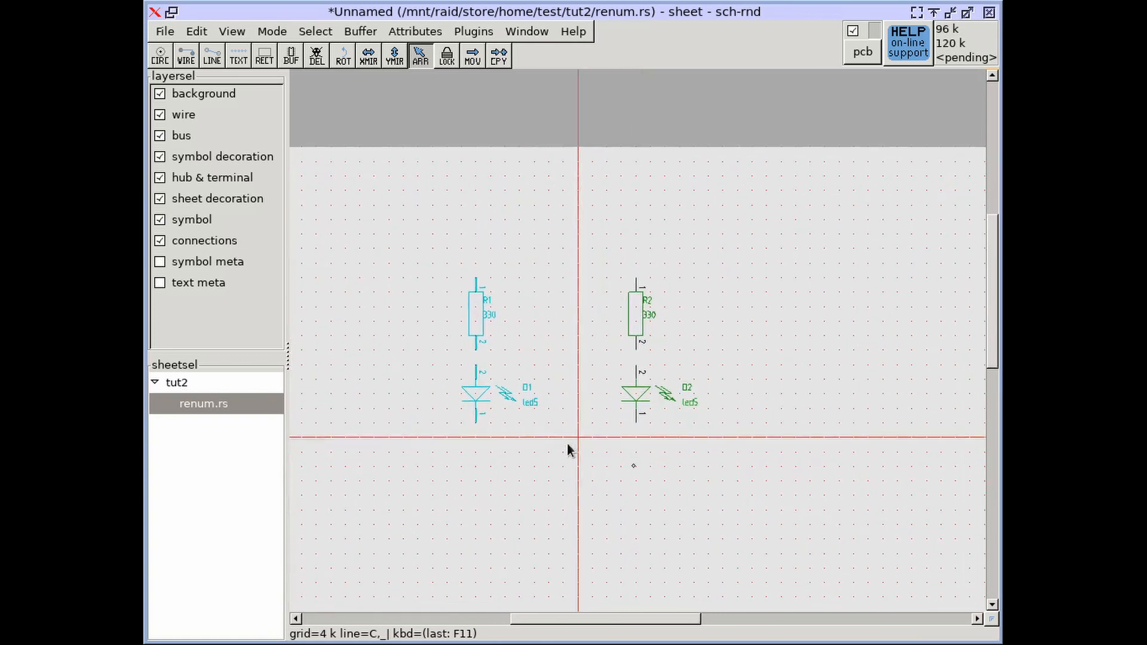
{"action": "key", "text": "e"}
{"action": "key", "text": "c"}
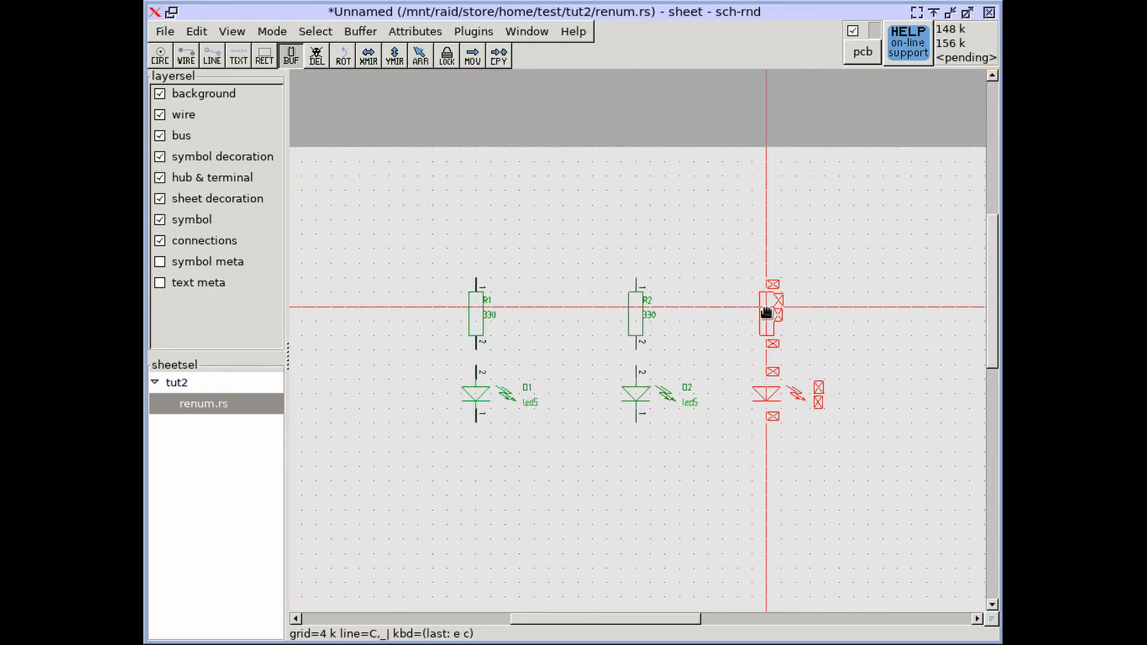
{"action": "left_click", "coordinate": [767, 313]}
{"action": "left_click", "coordinate": [861, 312]}
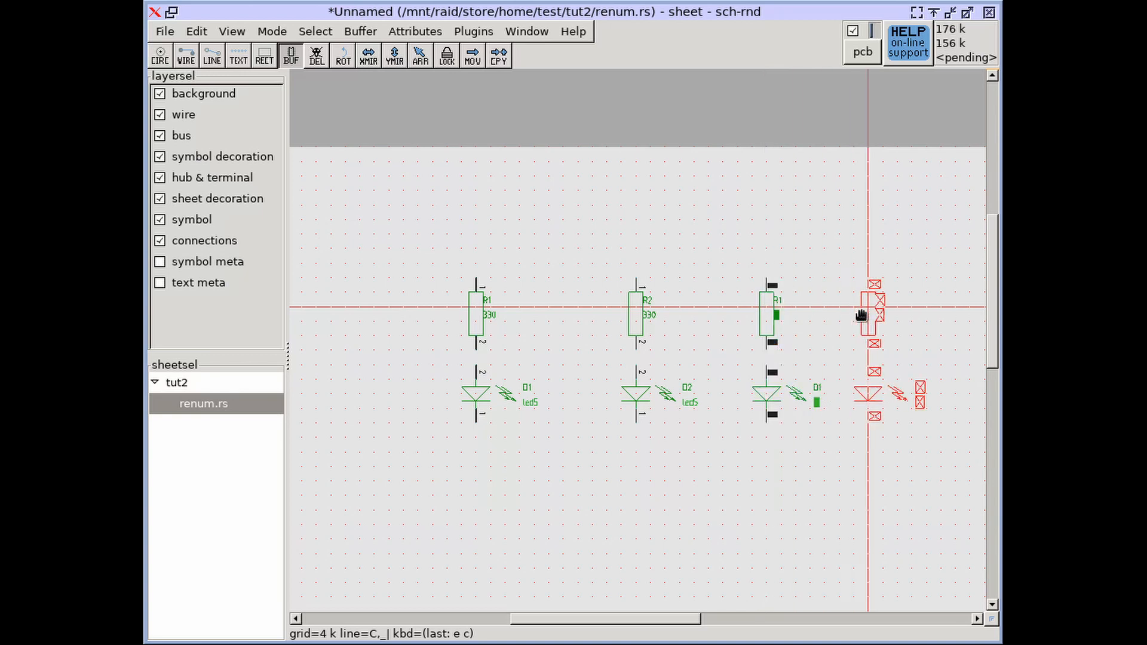
{"action": "scroll", "coordinate": [861, 311], "scroll_direction": "right", "scroll_amount": 2, "text": "ctrl"}
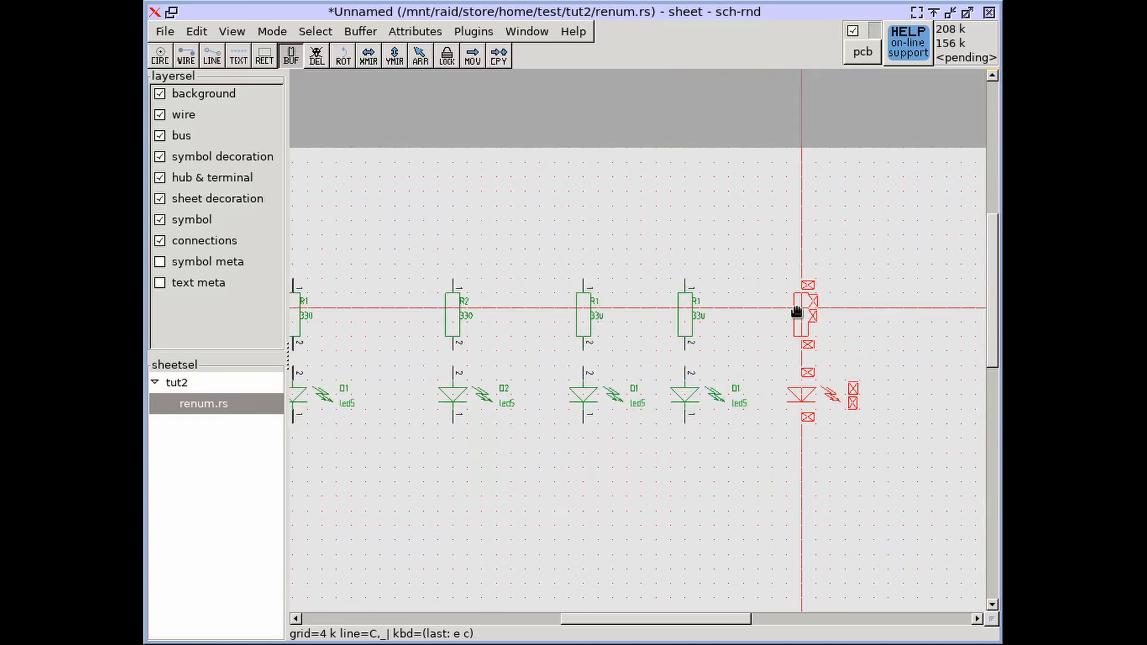
{"action": "left_click", "coordinate": [797, 313]}
{"action": "key", "text": "Escape"}
Rename the resistor in the first pasted pair as R3.
{"action": "scroll", "coordinate": [605, 286], "scroll_direction": "up", "scroll_amount": 3}
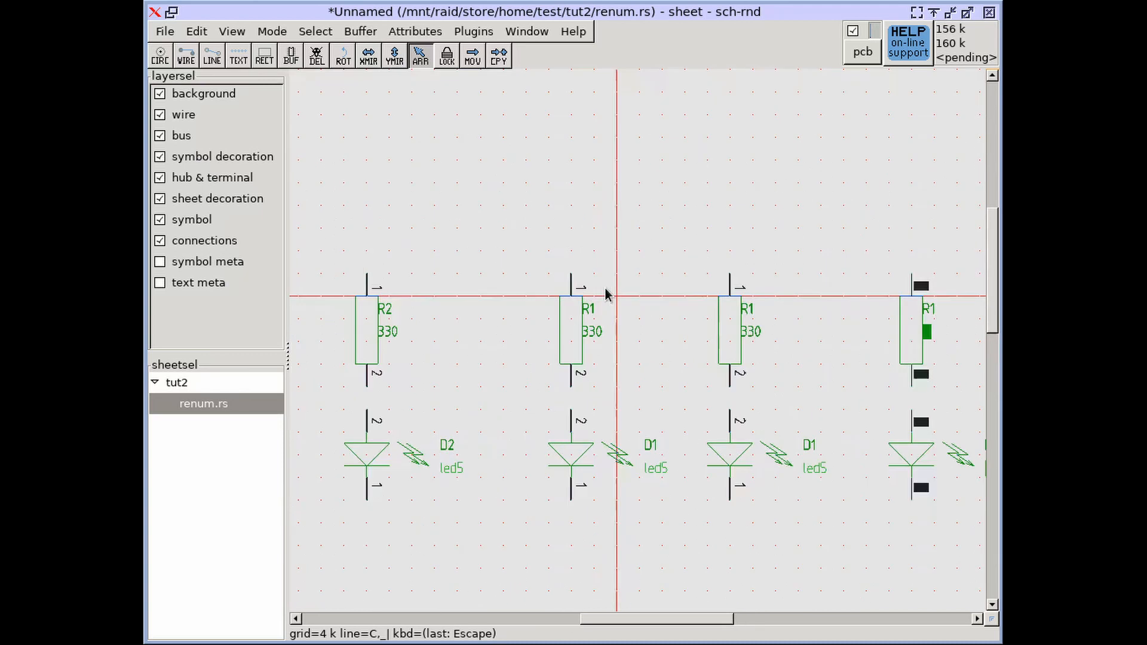
{"action": "key", "text": "a"}
{"action": "key", "text": "a"}
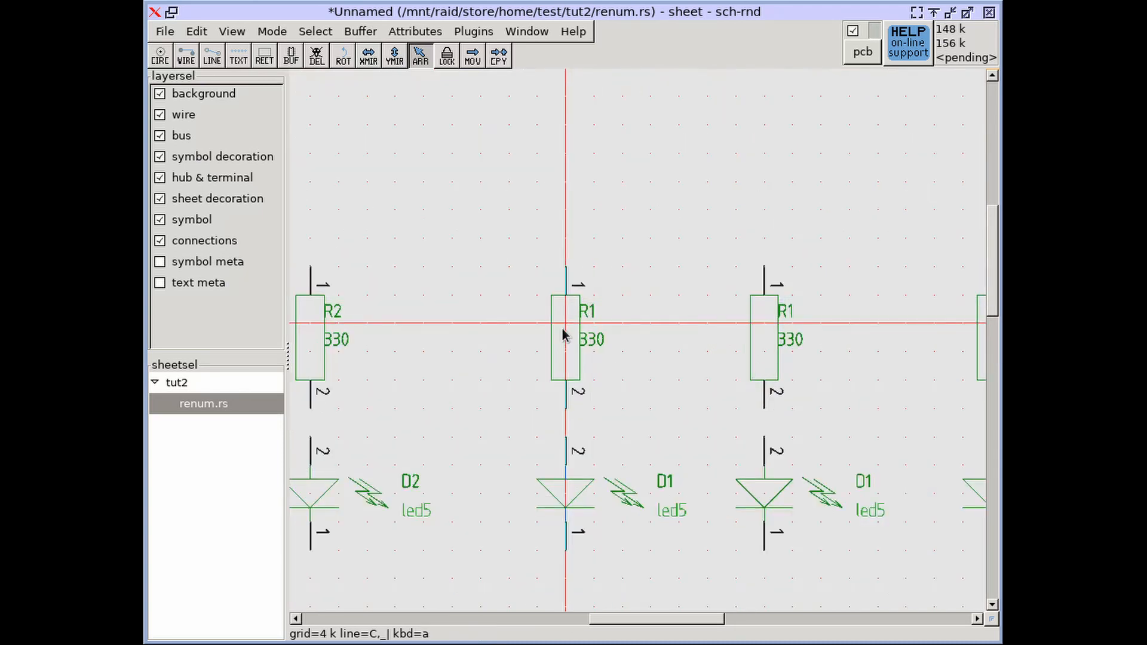
{"action": "type", "text": "R3"}
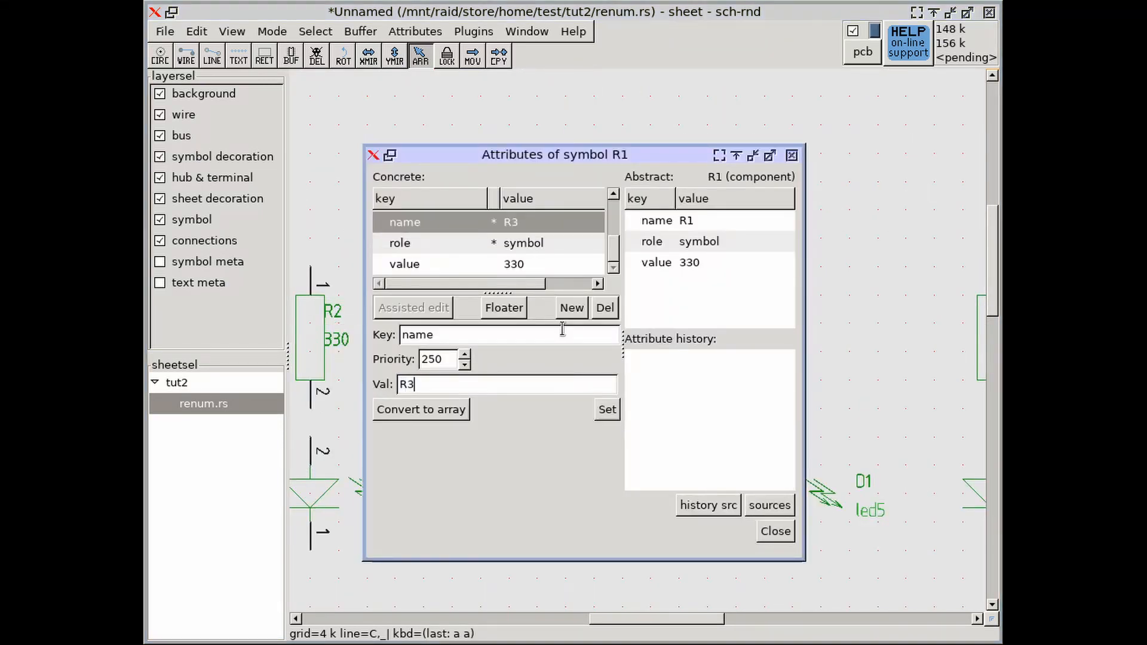
{"action": "key", "text": "Return"}
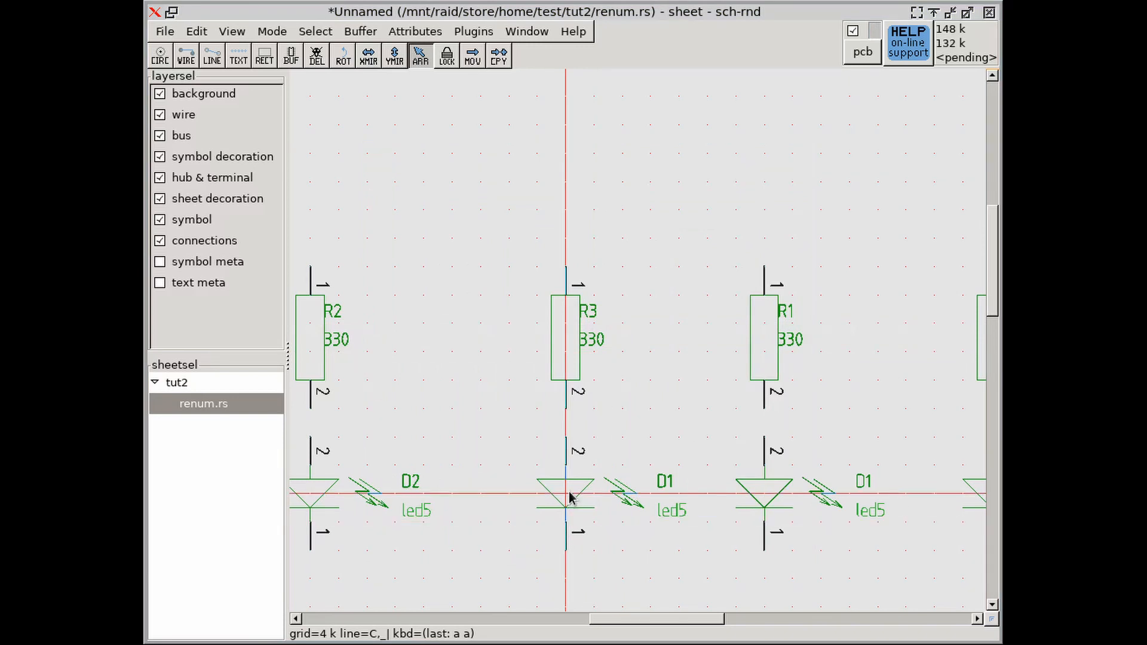
Rename the LED below R3 as D3.
{"action": "left_click", "coordinate": [570, 496]}
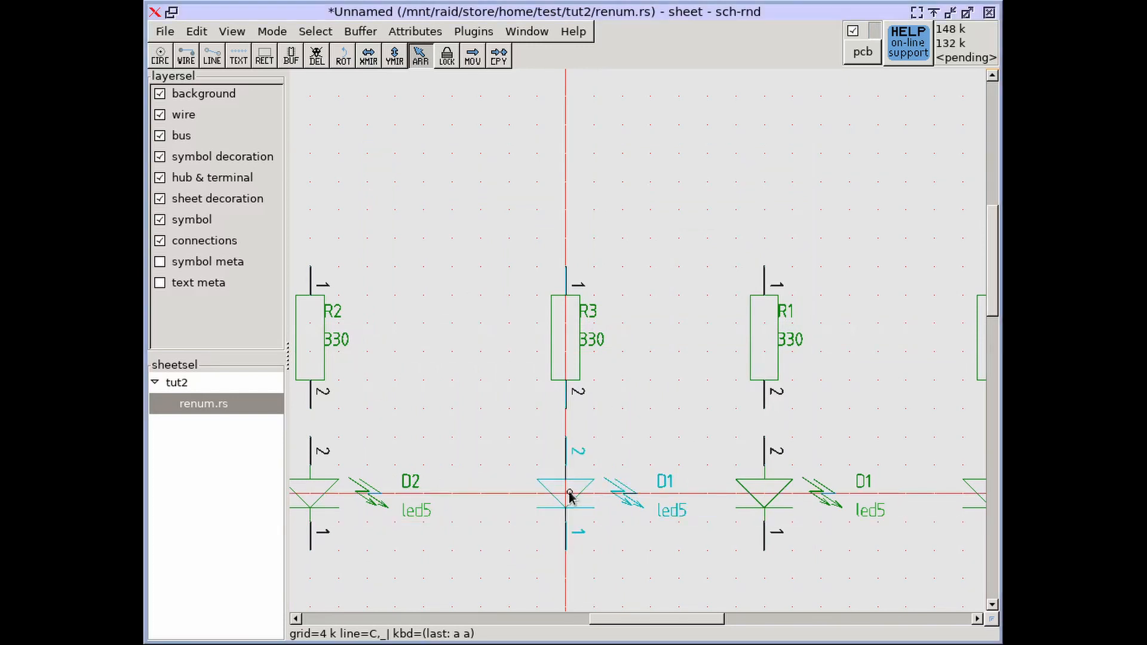
{"action": "key", "text": "a"}
{"action": "key", "text": "a"}
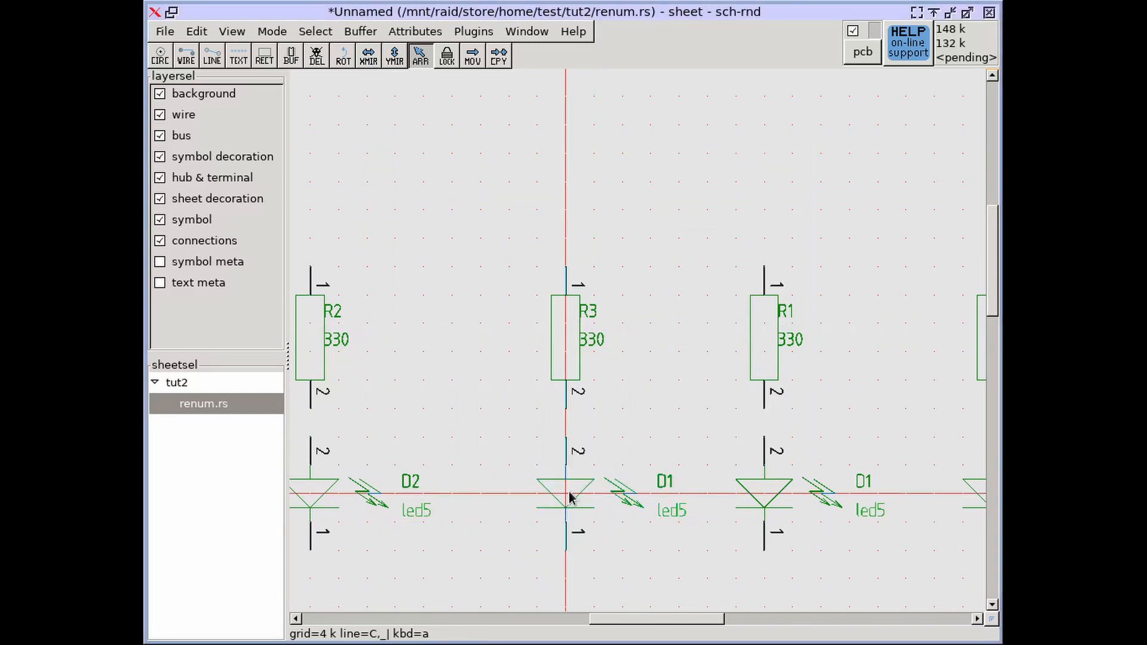
{"action": "type", "text": "D3"}
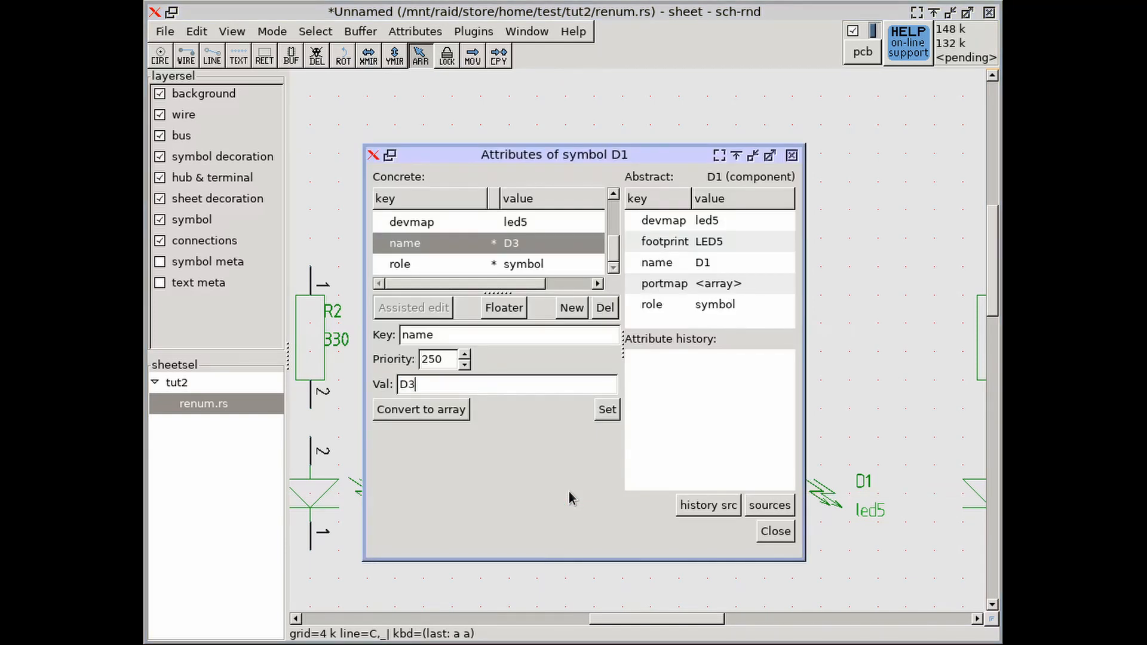
{"action": "key", "text": "Escape"}
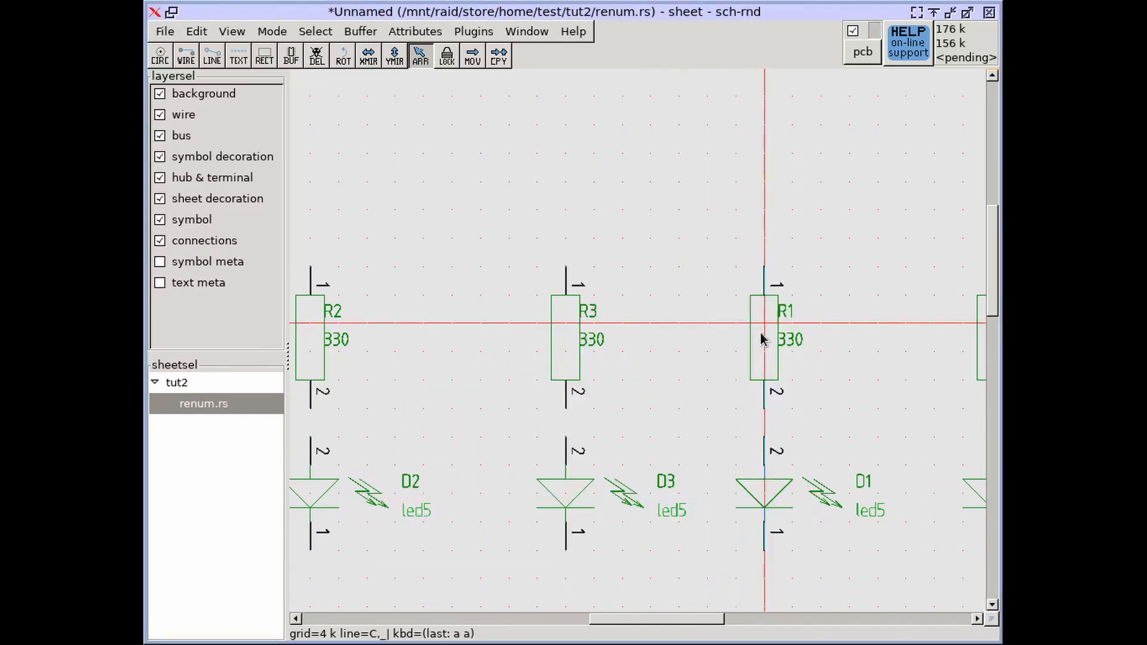
Rename the resistor in the second pasted pair as R4.
{"action": "key", "text": "a"}
{"action": "key", "text": "a"}
{"action": "key", "text": "Return"}
{"action": "key", "text": "Escape"}
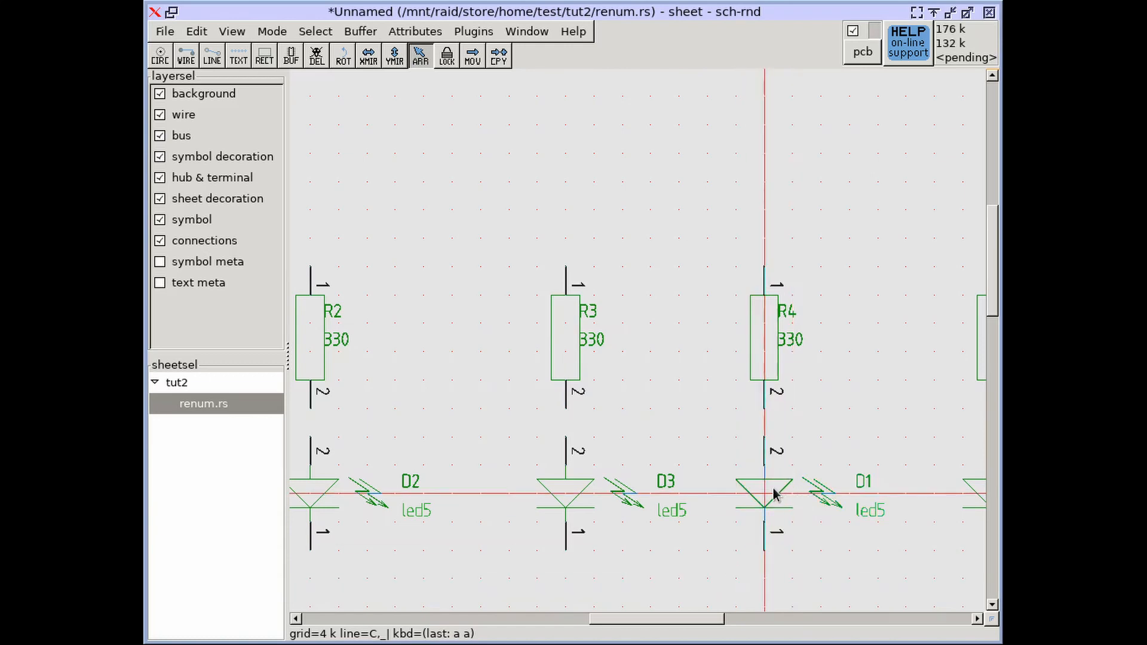
Rename the LED below R4 as D4.
{"action": "key", "text": "a"}
{"action": "key", "text": "a"}
{"action": "key", "text": "BackSpace"}
{"action": "type", "text": "4"}
{"action": "key", "text": "Return"}
{"action": "key", "text": "Escape"}
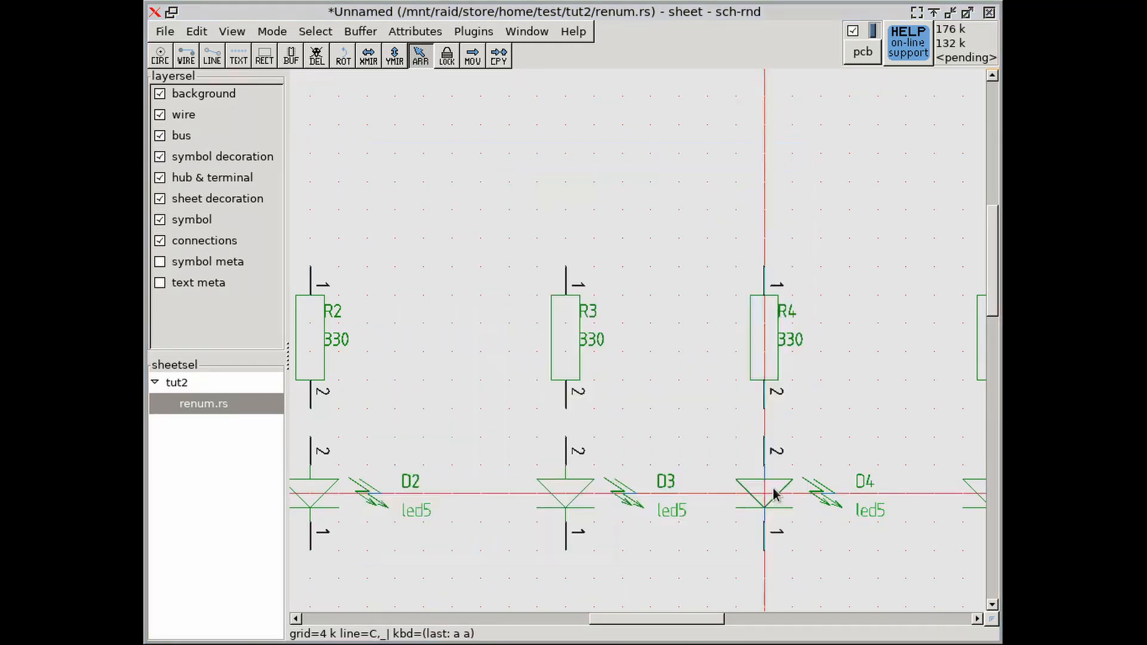
Select the whole row of five resistors and set their shared value attribute to 220 through the property editor.
{"action": "scroll", "coordinate": [719, 362], "scroll_direction": "down", "scroll_amount": 2}
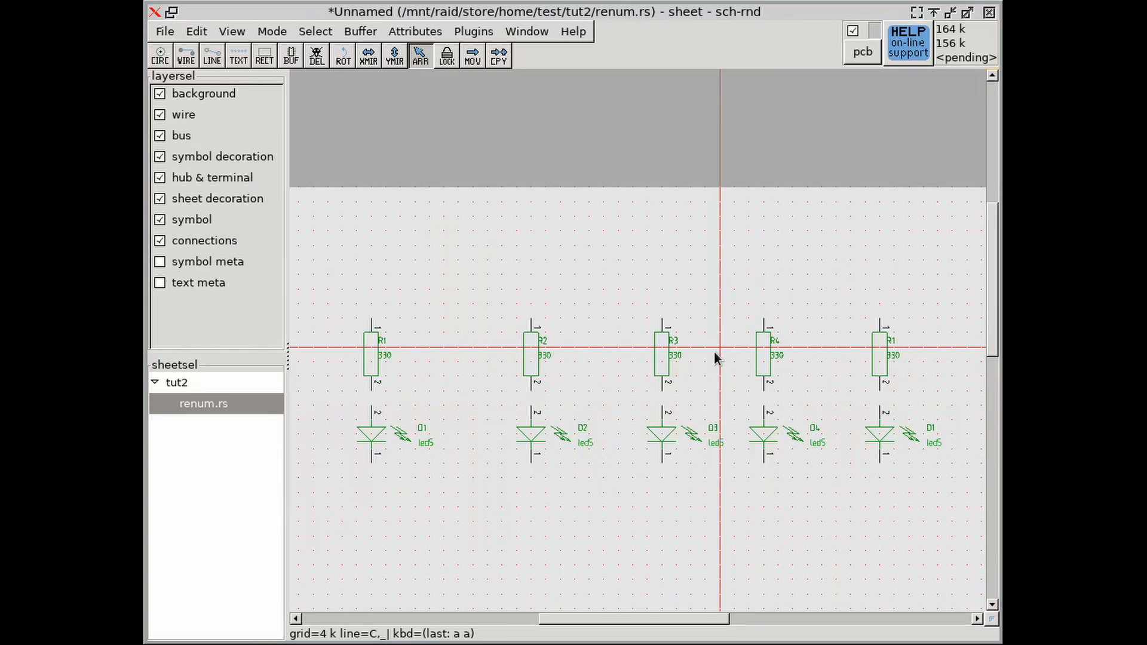
{"action": "left_click_drag", "start_coordinate": [344, 291], "coordinate": [934, 393]}
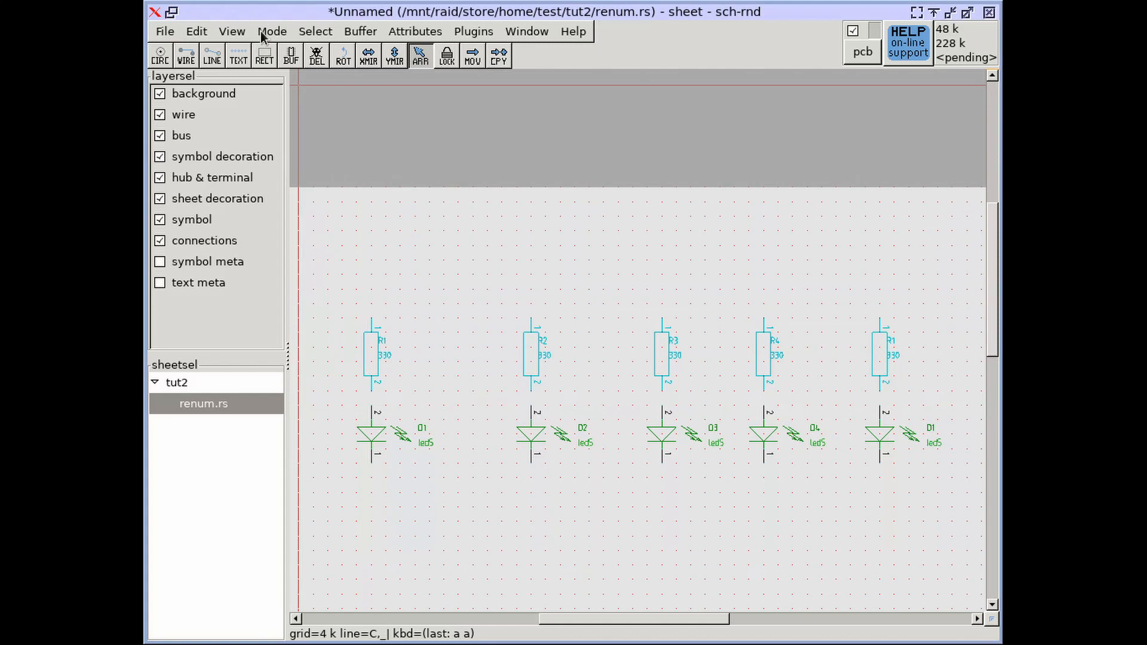
{"action": "left_click", "coordinate": [197, 31]}
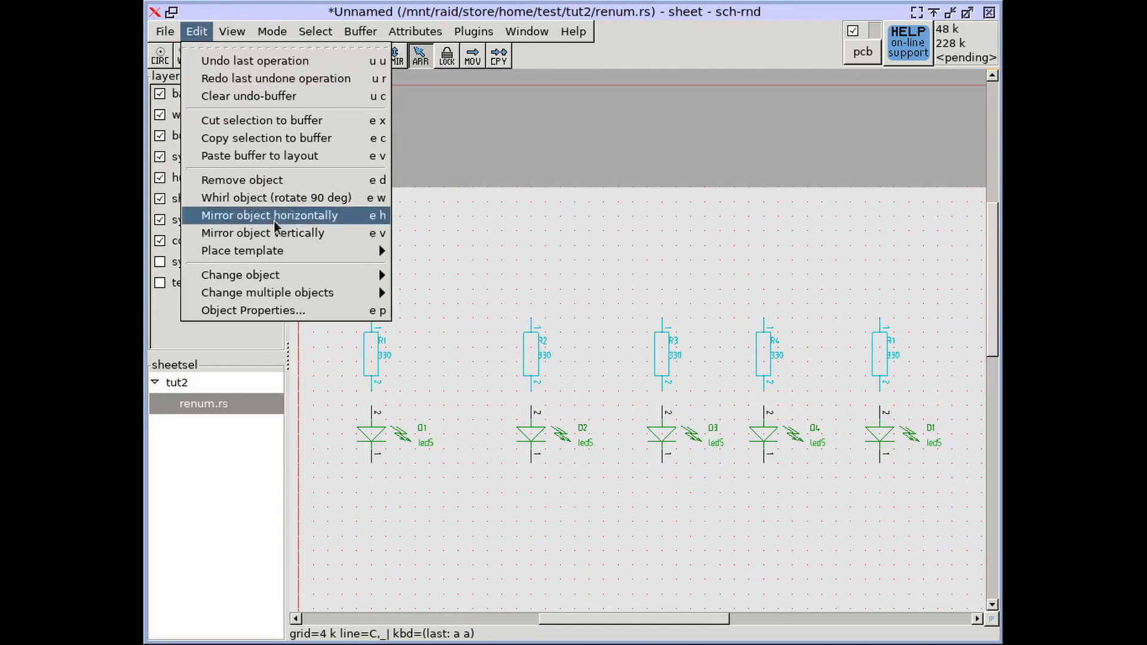
{"action": "left_click", "coordinate": [287, 312]}
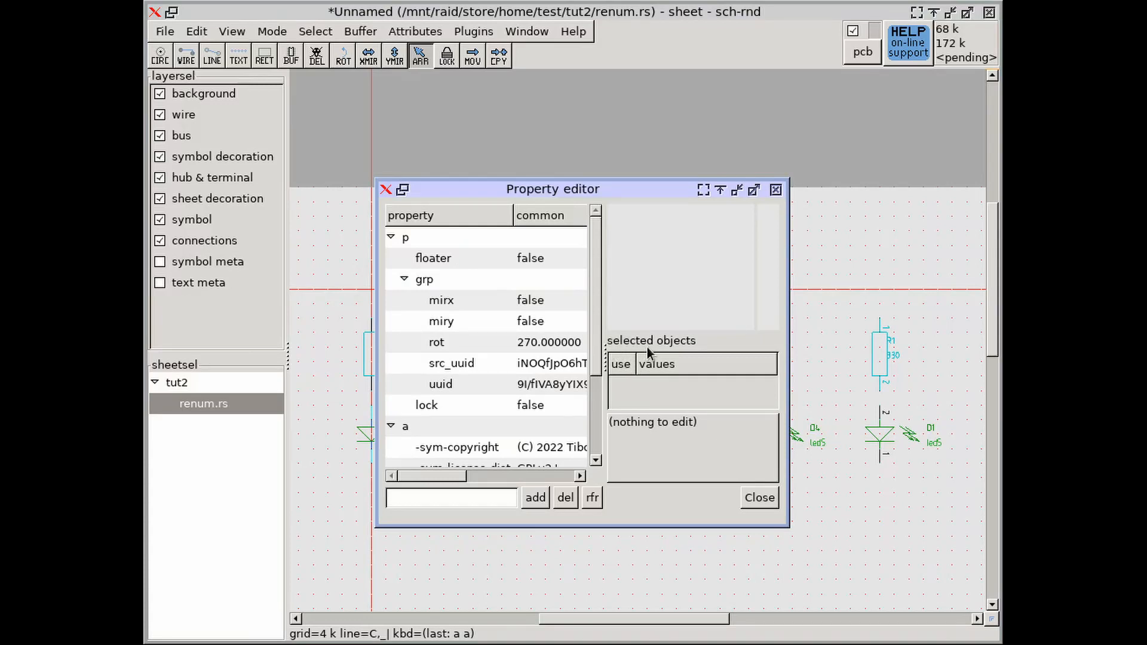
{"action": "left_click_drag", "start_coordinate": [601, 321], "coordinate": [602, 406]}
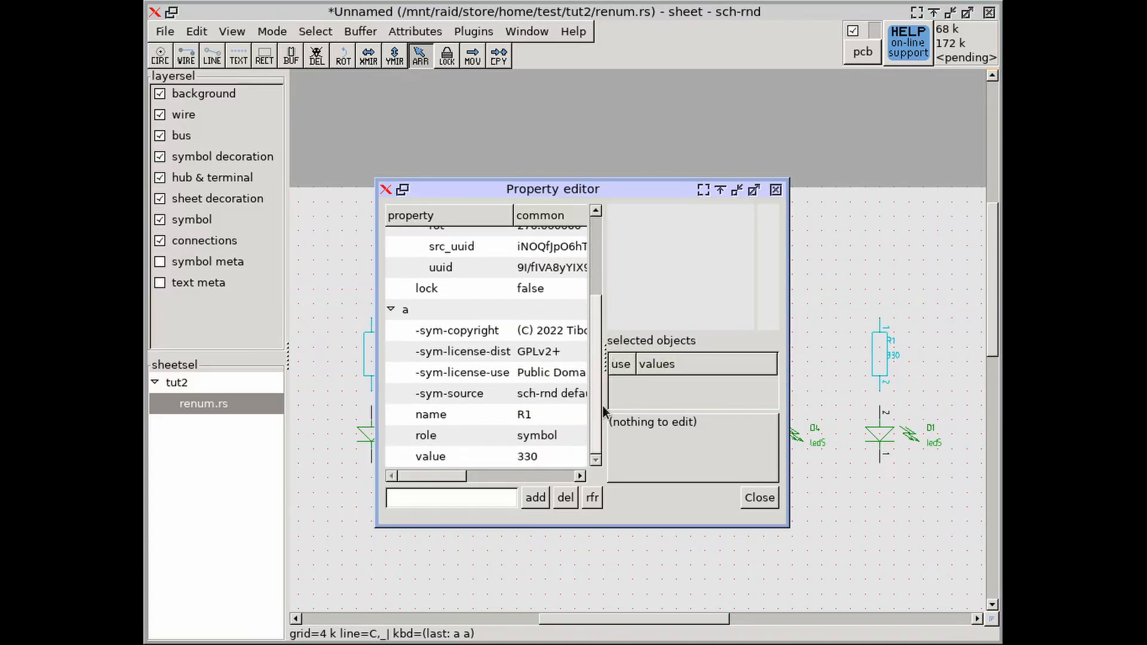
{"action": "left_click", "coordinate": [529, 457]}
{"action": "left_click_drag", "start_coordinate": [578, 194], "coordinate": [658, 62]}
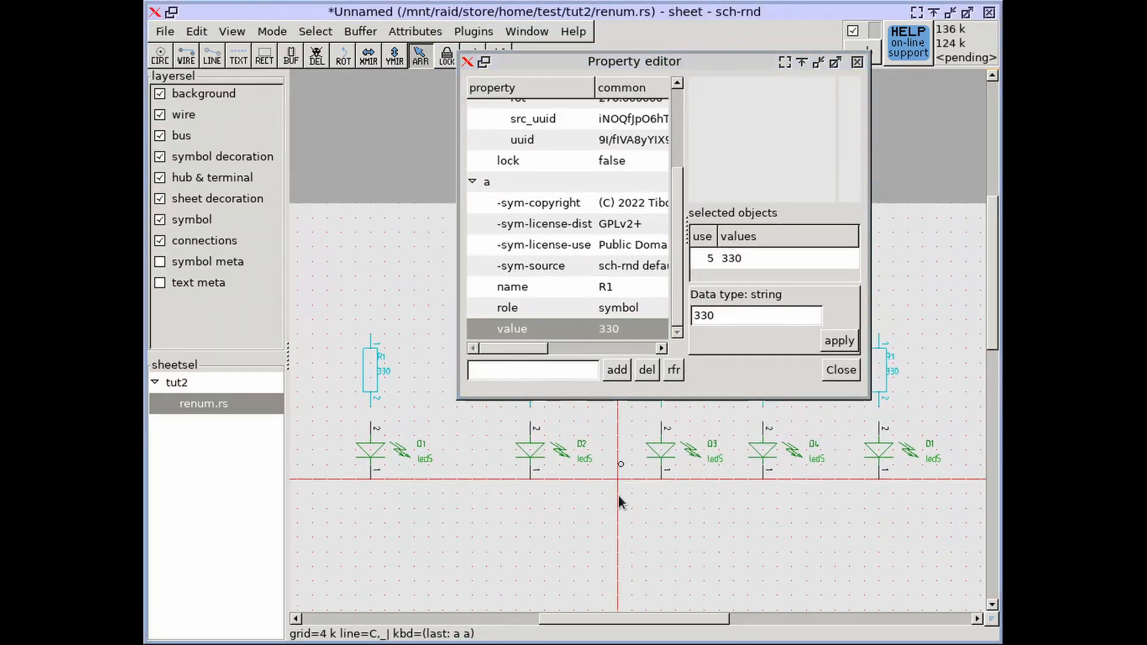
{"action": "scroll", "coordinate": [619, 496], "scroll_direction": "up", "scroll_amount": 4}
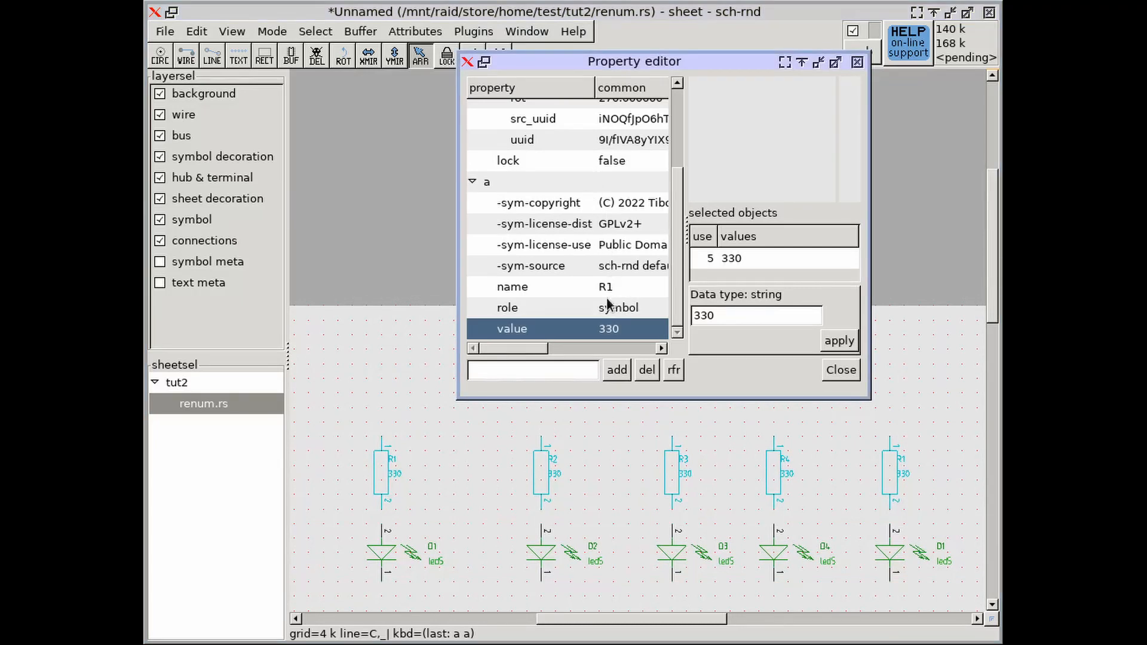
{"action": "left_click", "coordinate": [750, 316]}
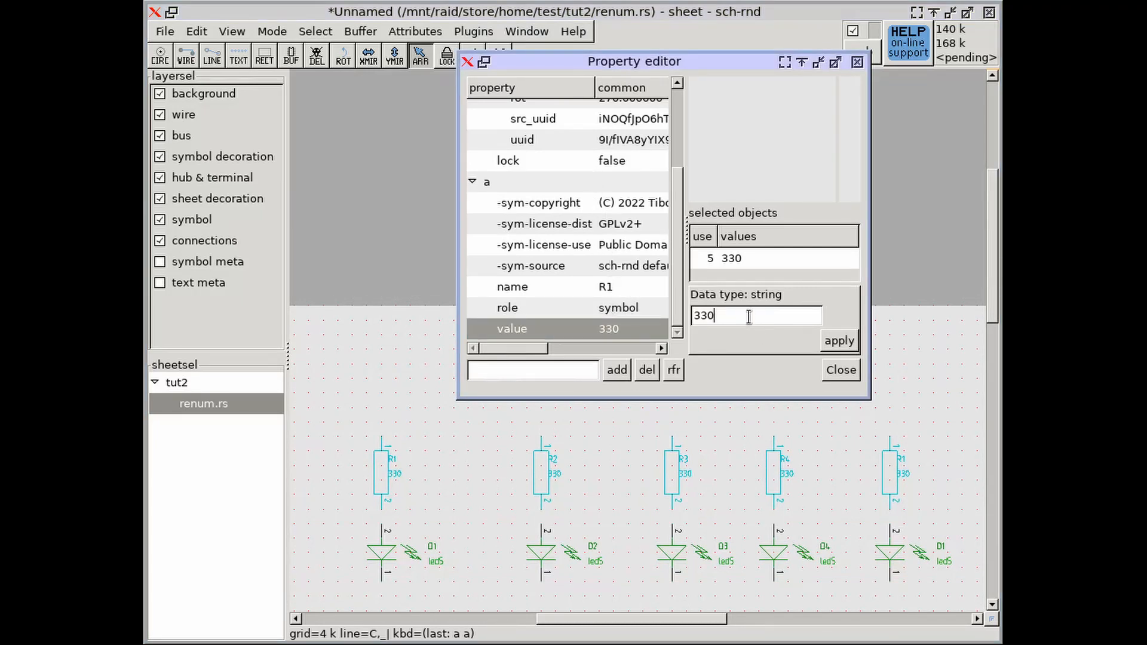
{"action": "left_click", "coordinate": [839, 341]}
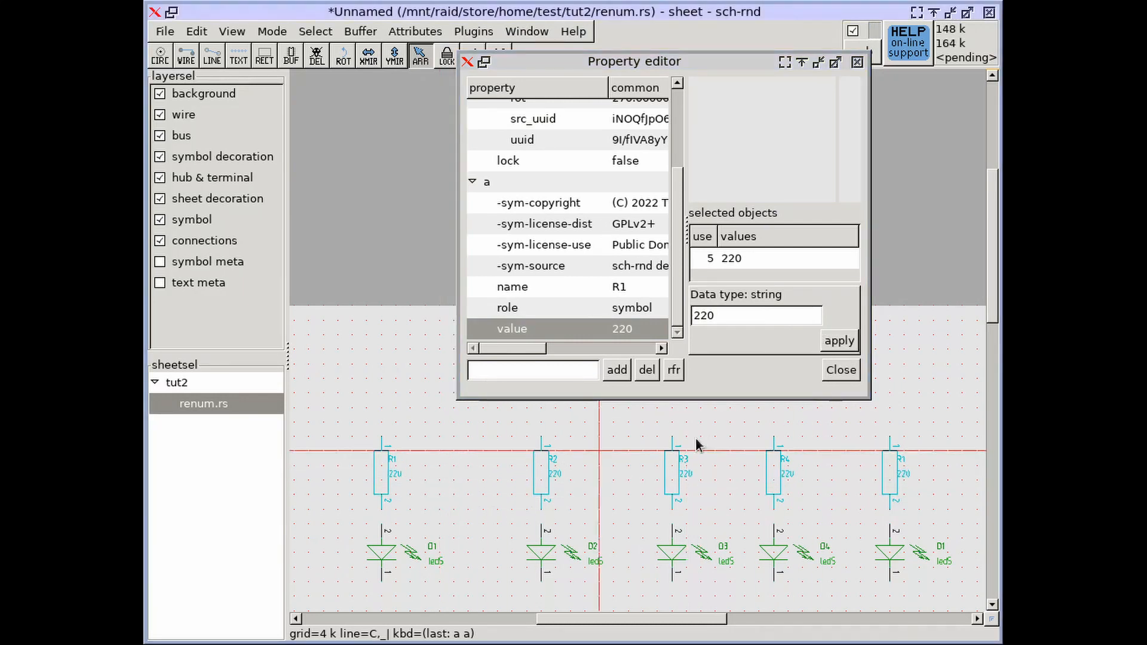
{"action": "left_click", "coordinate": [841, 370]}
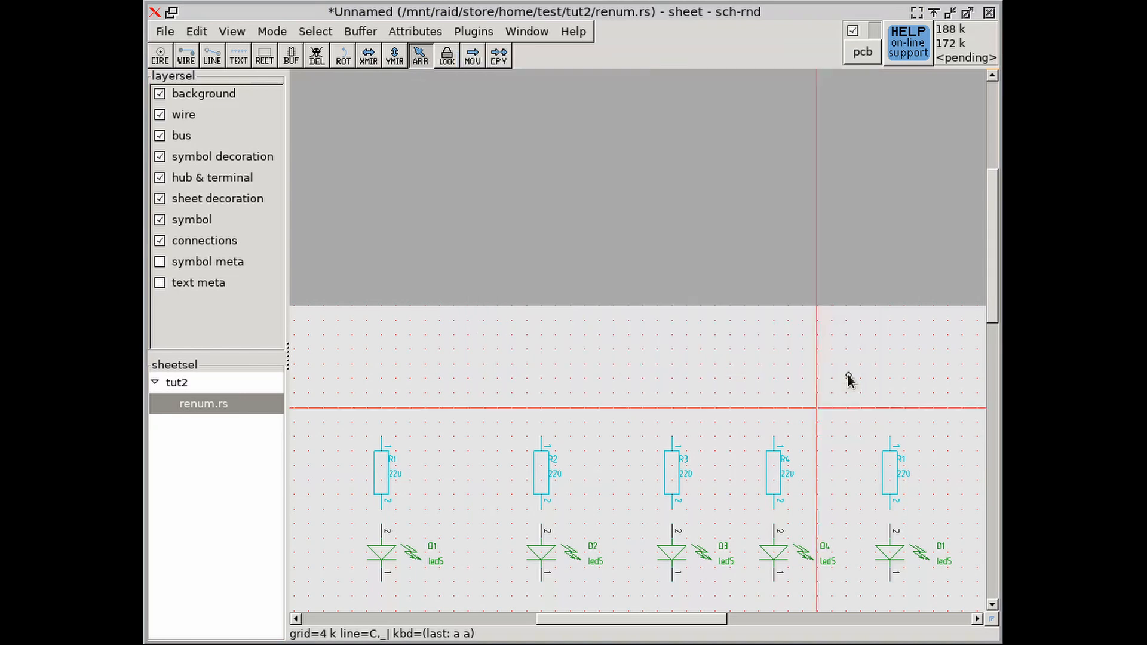
Clear the resistor selection and inspect the footprint and value attributes of the third unnamed capacitor below the LEDs.
{"action": "left_click", "coordinate": [682, 385]}
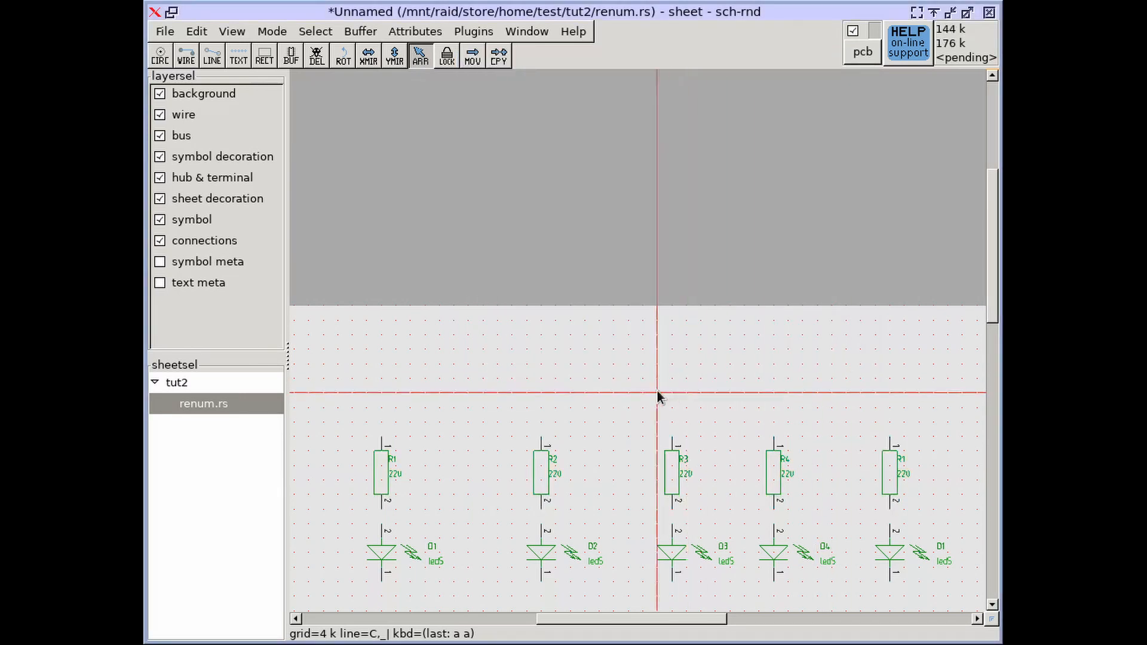
{"action": "right_click_drag", "start_coordinate": [592, 410], "coordinate": [597, 259]}
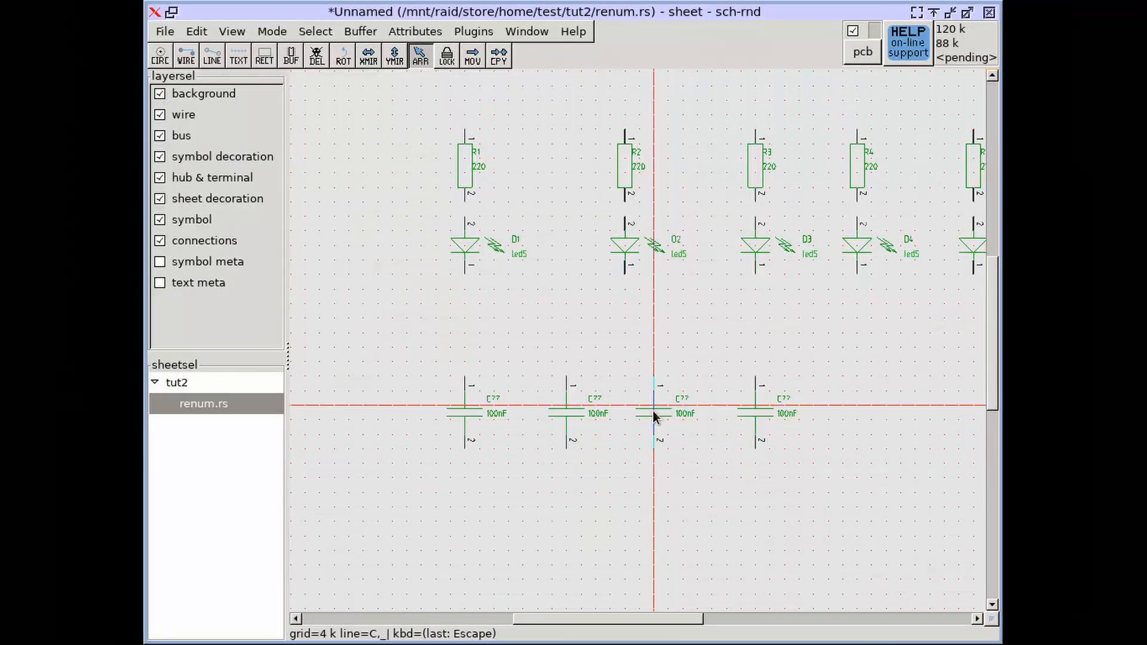
{"action": "right_click", "coordinate": [654, 411]}
{"action": "left_click", "coordinate": [675, 433]}
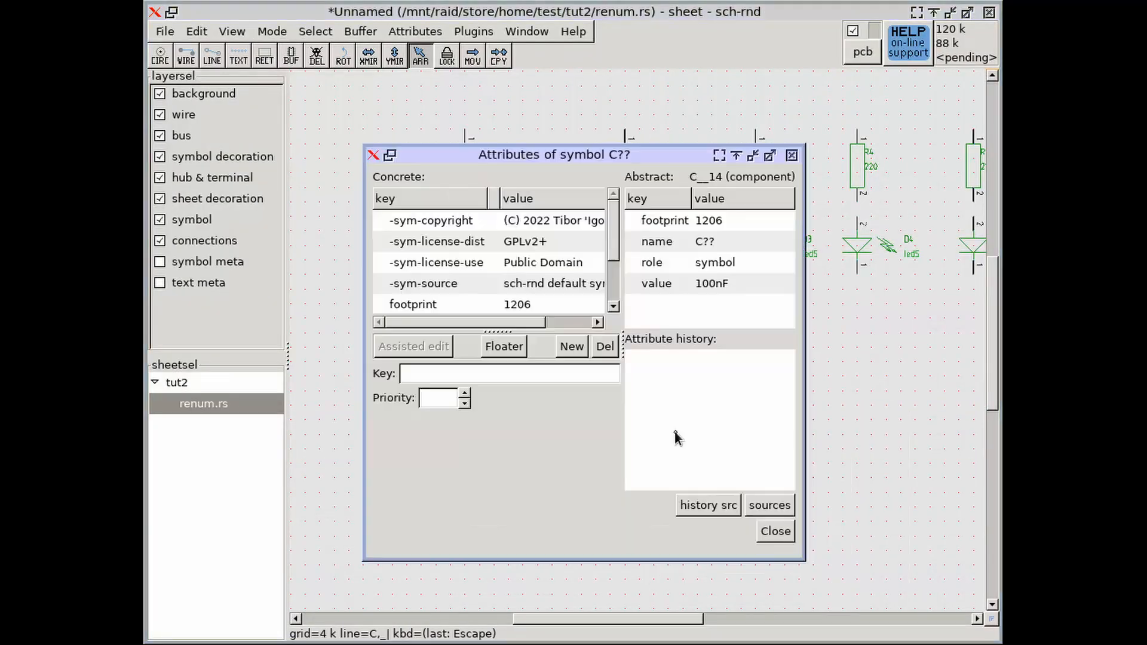
{"action": "scroll", "coordinate": [527, 289], "scroll_direction": "down", "scroll_amount": 2}
{"action": "left_click", "coordinate": [458, 241]}
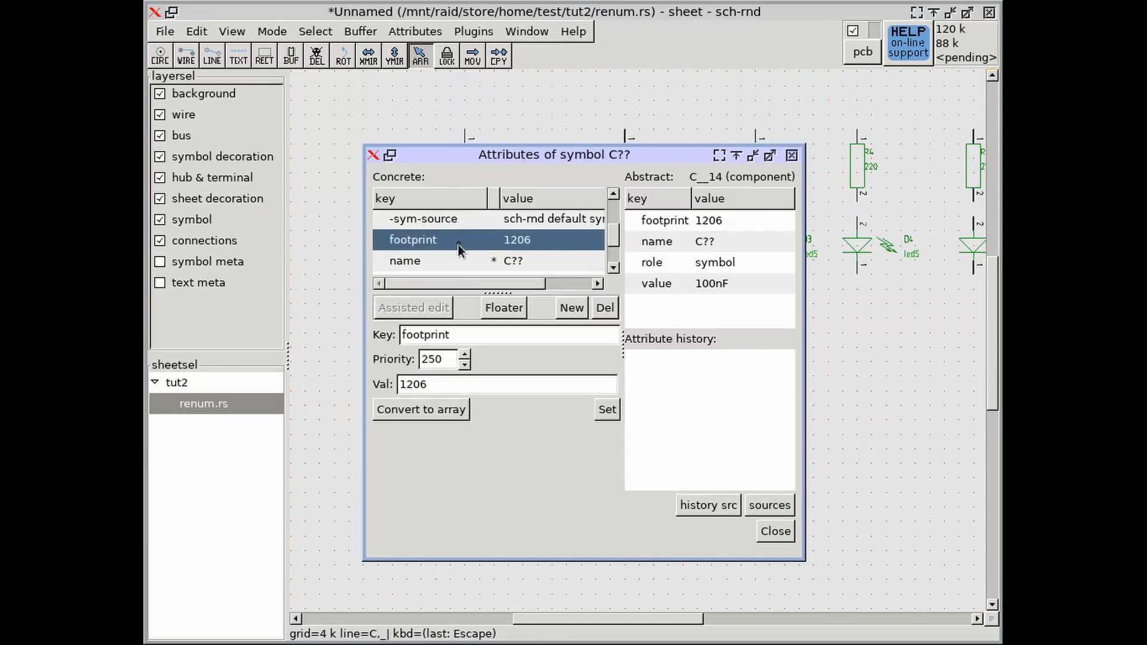
{"action": "scroll", "coordinate": [470, 268], "scroll_direction": "down", "scroll_amount": 2}
{"action": "left_click", "coordinate": [468, 264]}
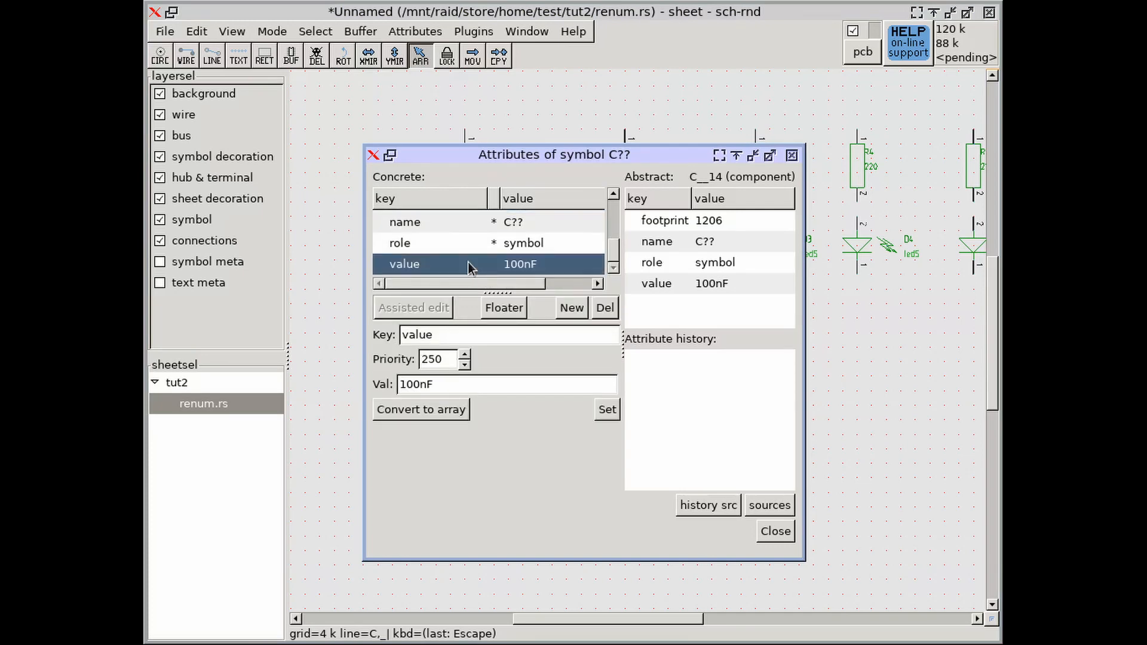
{"action": "left_click", "coordinate": [775, 531]}
Select the row of four unnamed capacitors and start Renumber symbols.
{"action": "scroll", "coordinate": [554, 418], "scroll_direction": "up", "scroll_amount": 3}
{"action": "scroll", "coordinate": [552, 414], "scroll_direction": "down", "scroll_amount": 2}
{"action": "left_click_drag", "start_coordinate": [392, 327], "coordinate": [914, 531]}
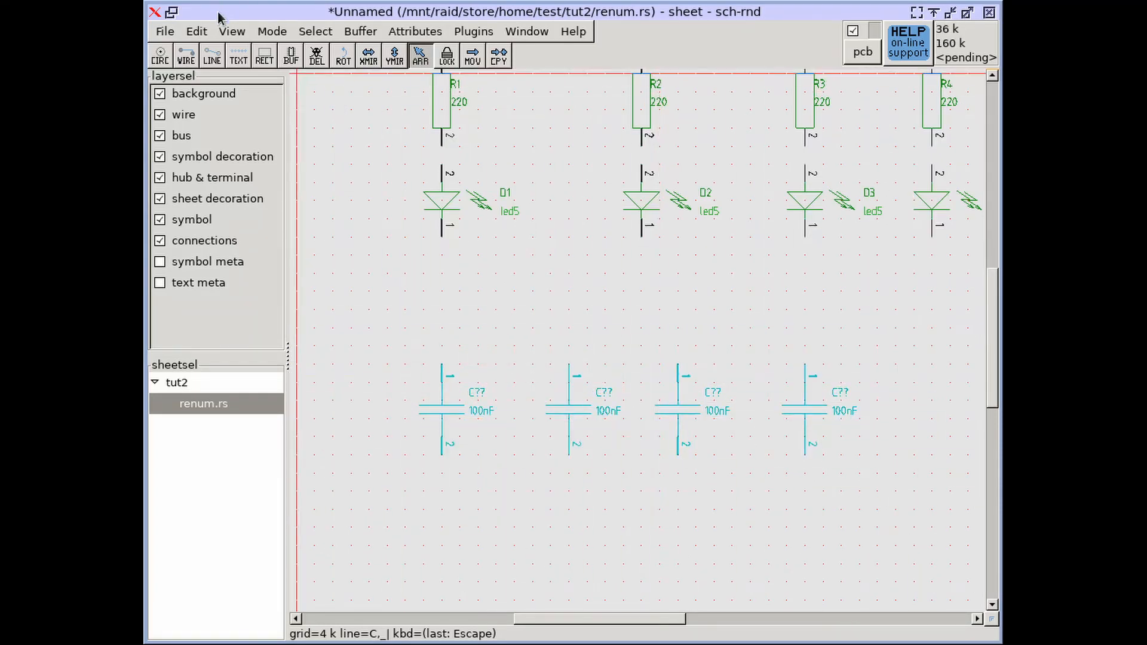
{"action": "left_click", "coordinate": [206, 35]}
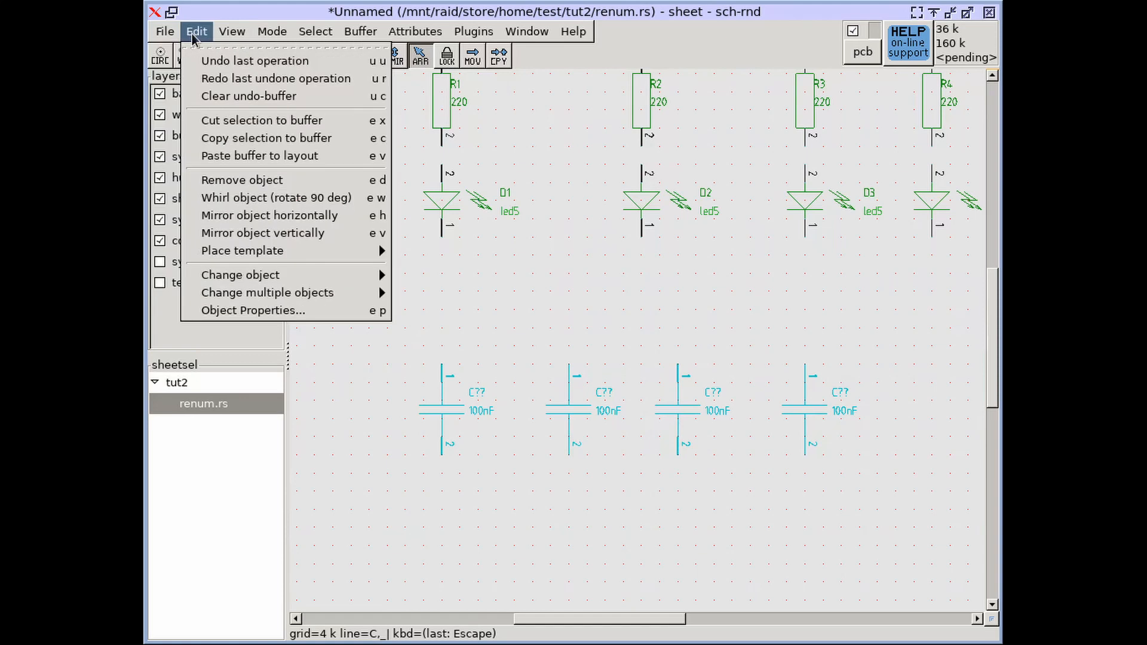
{"action": "mouse_move", "coordinate": [270, 302]}
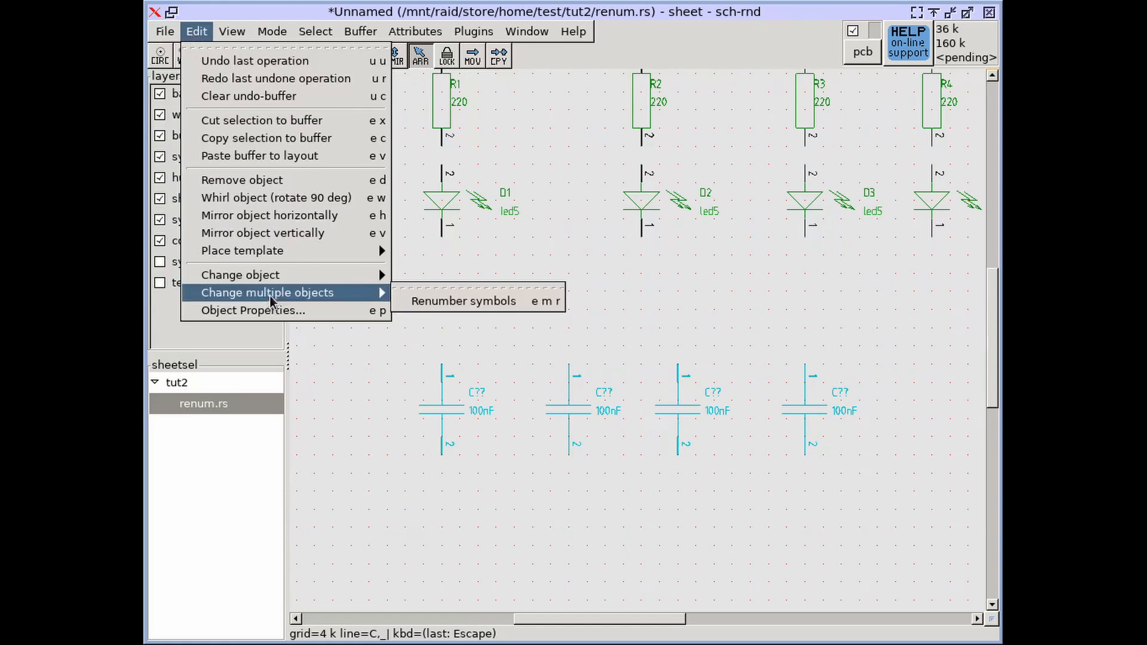
{"action": "left_click", "coordinate": [459, 306]}
Renumber the capacitors with scope selected, sort left->right (top->bottom within) and base 1.
{"action": "left_click_drag", "start_coordinate": [550, 279], "coordinate": [590, 135]}
{"action": "left_click", "coordinate": [602, 167]}
{"action": "left_click", "coordinate": [563, 184]}
{"action": "left_click", "coordinate": [566, 217]}
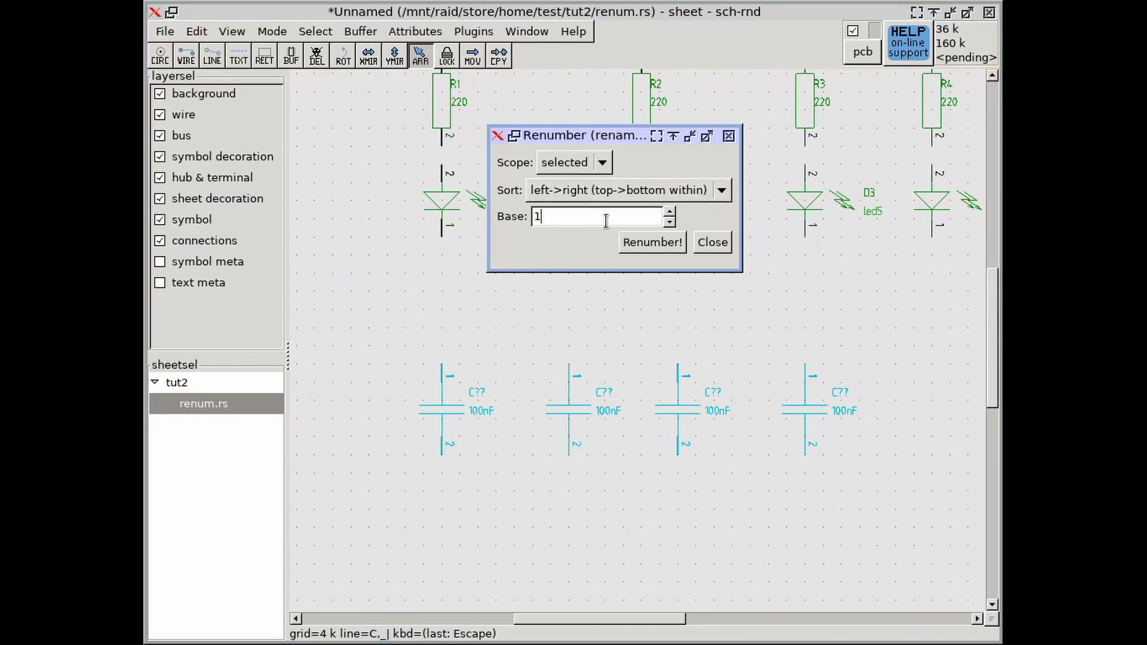
{"action": "left_click", "coordinate": [557, 193]}
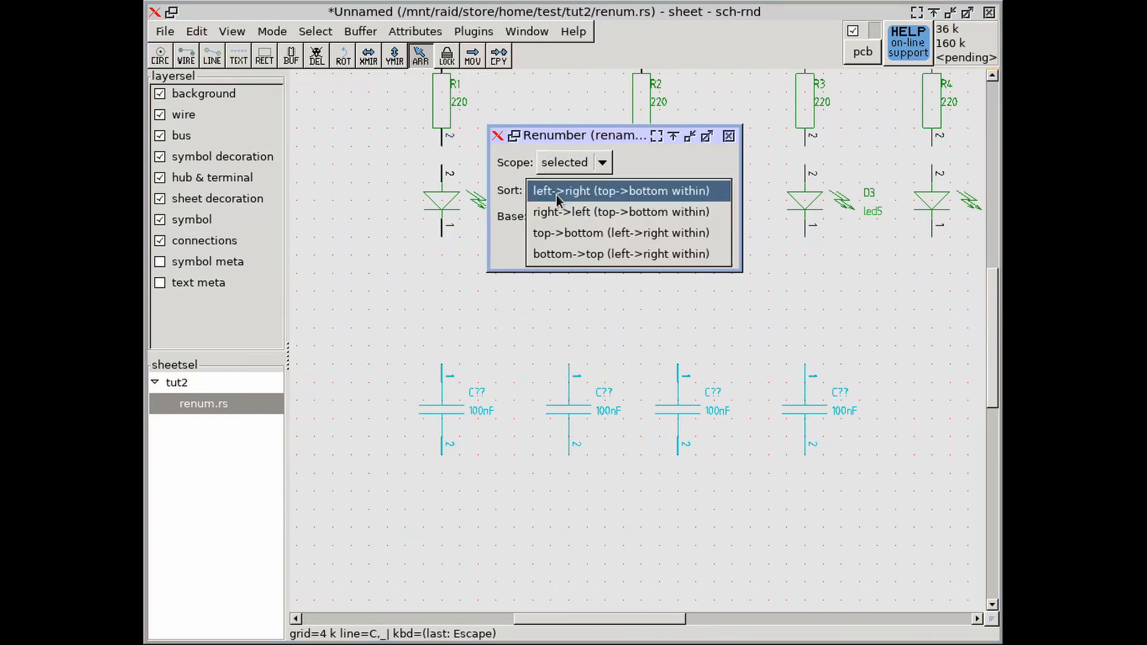
{"action": "left_click", "coordinate": [595, 195]}
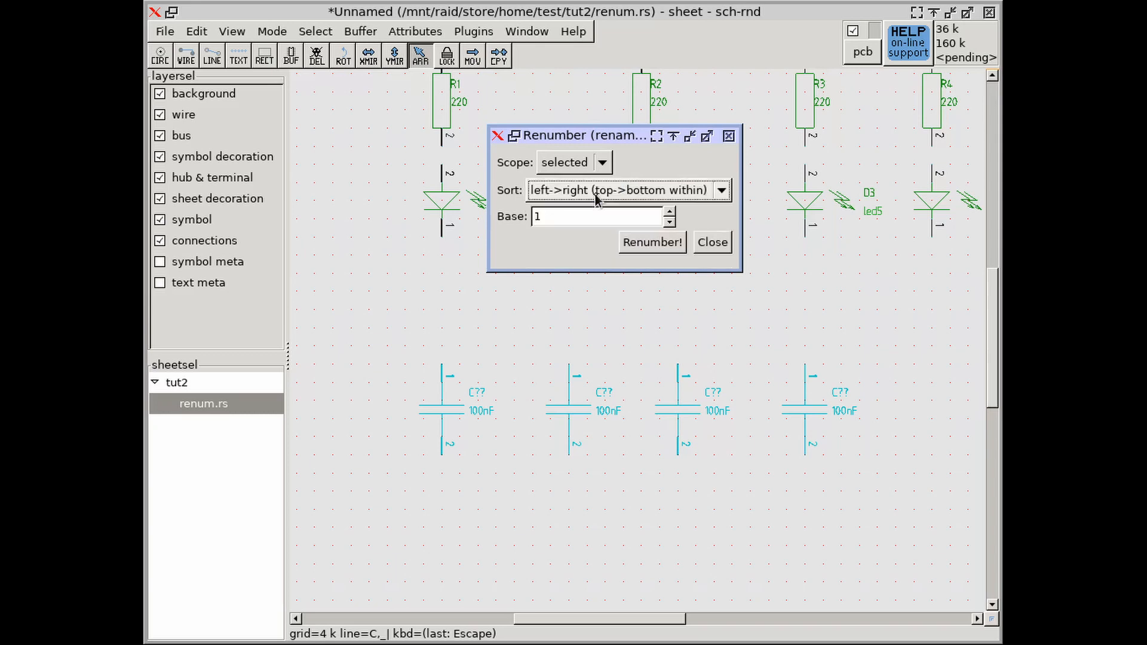
{"action": "left_click", "coordinate": [663, 246]}
Renumber the selected capacitors with base 7, and again with base 10.
{"action": "left_click", "coordinate": [600, 216]}
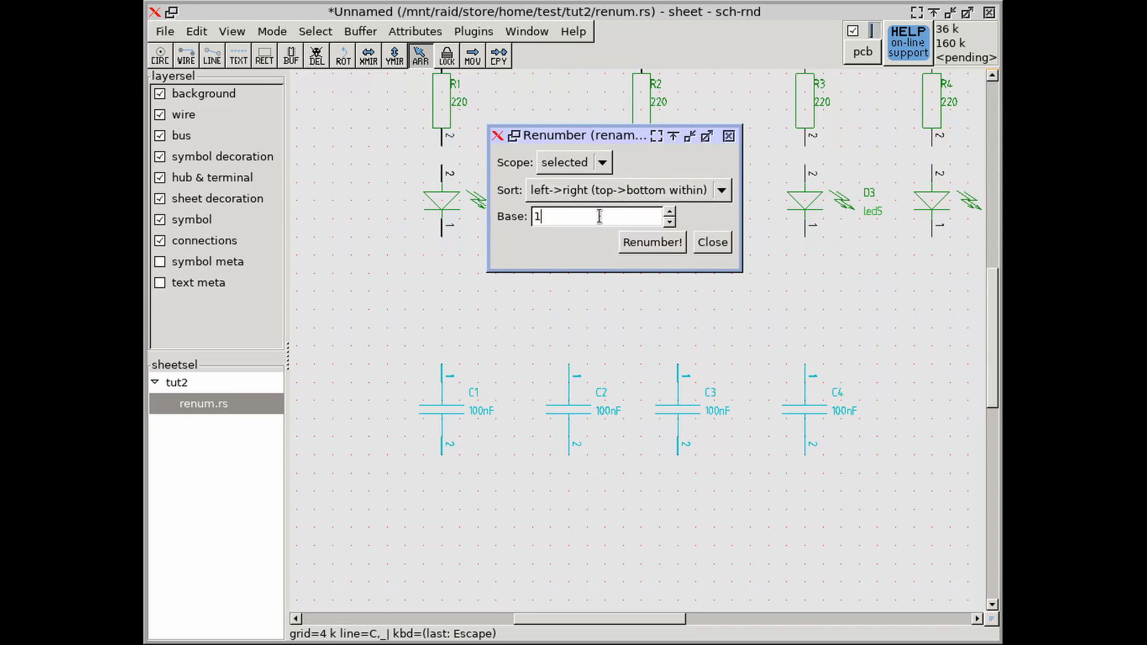
{"action": "type", "text": "7"}
{"action": "left_click", "coordinate": [639, 245]}
{"action": "scroll", "coordinate": [561, 345], "scroll_direction": "up", "scroll_amount": 2}
{"action": "middle_click_drag", "start_coordinate": [583, 324], "coordinate": [544, 315]}
{"action": "left_click", "coordinate": [570, 221]}
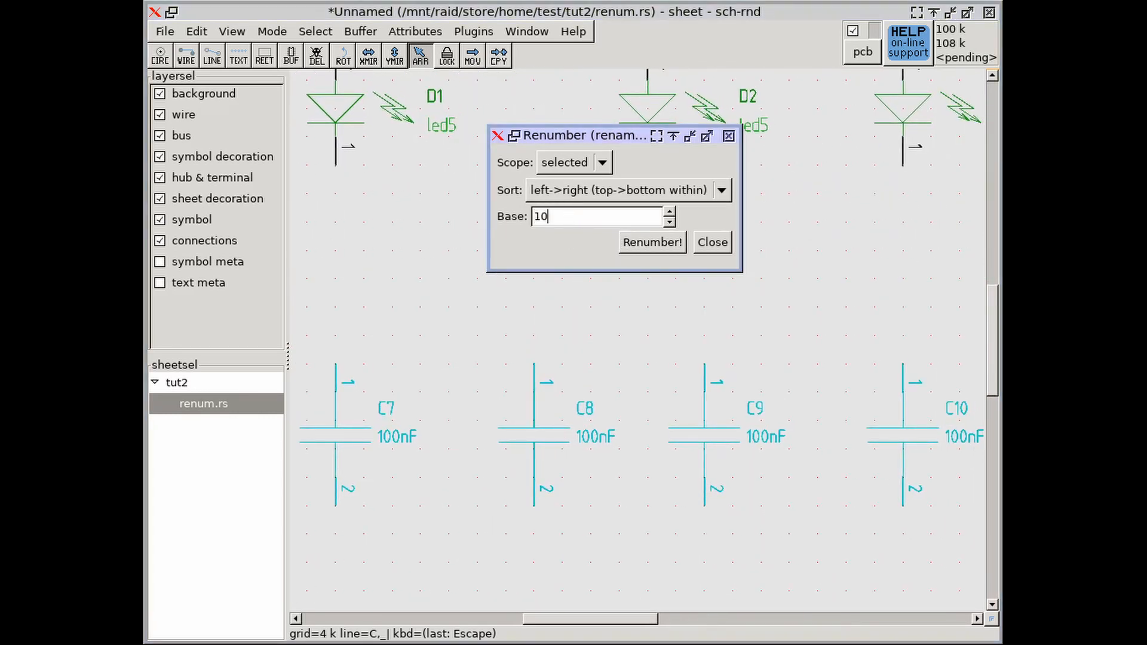
{"action": "left_click", "coordinate": [668, 246]}
Reset the base to 1, renumber the selected capacitors and close the renumbering dialog.
{"action": "left_click", "coordinate": [622, 216]}
{"action": "key", "text": "BackSpace"}
{"action": "left_click", "coordinate": [644, 246]}
{"action": "left_click", "coordinate": [712, 242]}
Clear the selection and place two copies of resistor R1, one beside C1 and one below C2.
{"action": "scroll", "coordinate": [383, 266], "scroll_direction": "down", "scroll_amount": 2}
{"action": "left_click", "coordinate": [362, 242]}
{"action": "right_click_drag", "start_coordinate": [363, 242], "coordinate": [382, 280]}
{"action": "key", "text": "e"}
{"action": "key", "text": "c"}
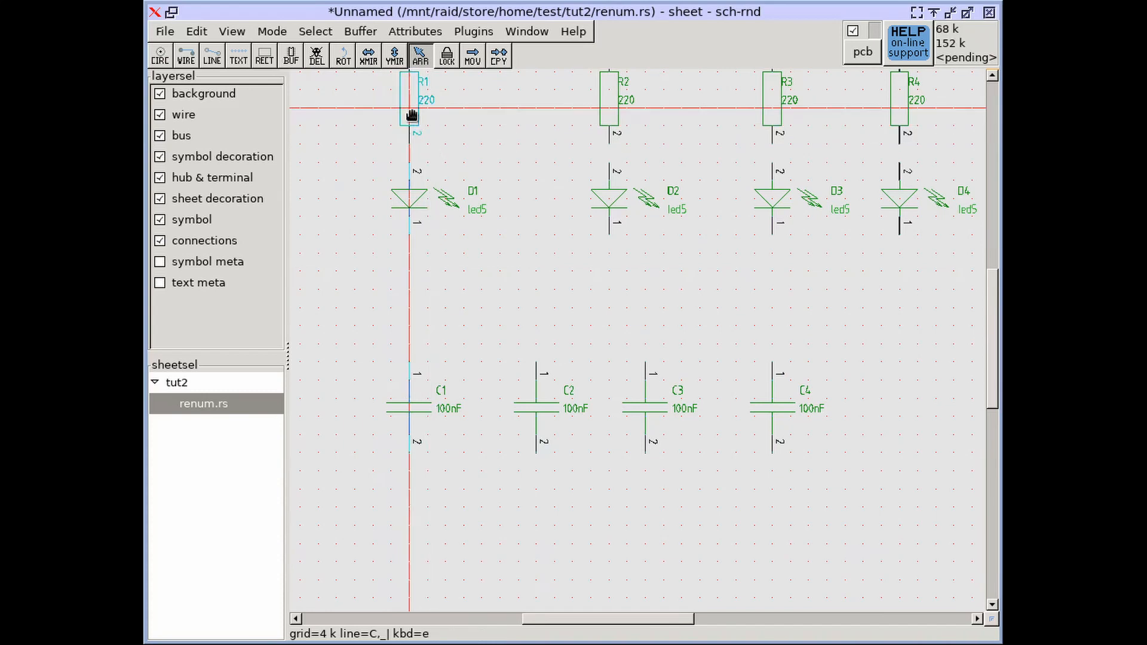
{"action": "left_click", "coordinate": [537, 528]}
{"action": "key", "text": "Escape"}
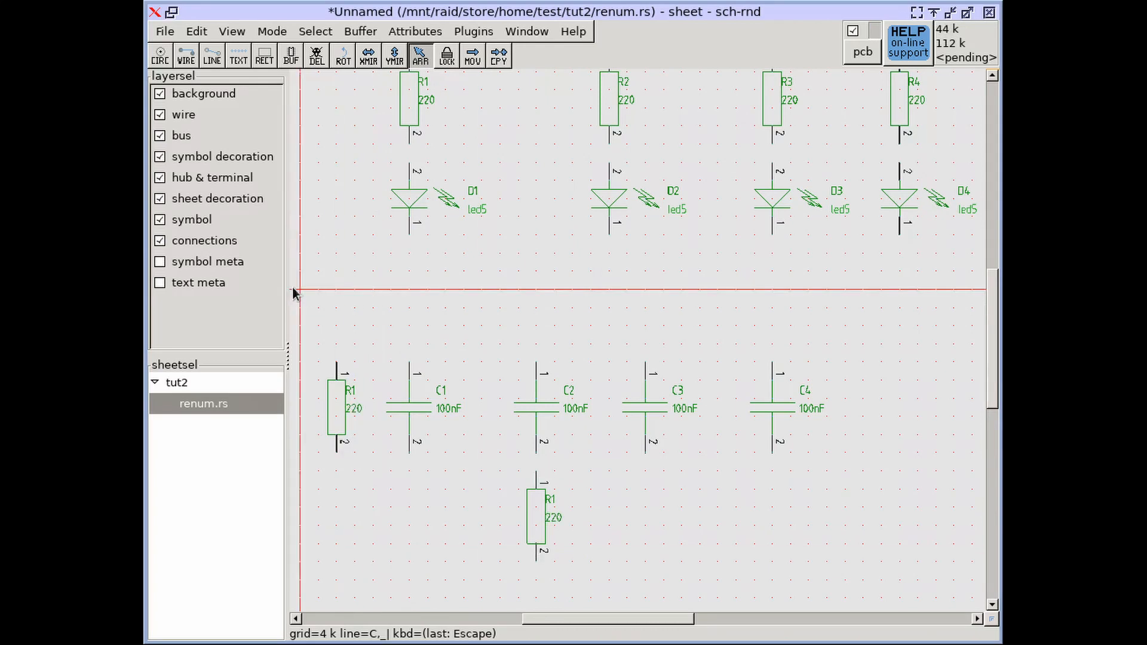
Select the two copied resistors and the four capacitors, and renumber them with scope selected, left->right sorting and base 1.
{"action": "scroll", "coordinate": [324, 332], "scroll_direction": "up", "scroll_amount": 2}
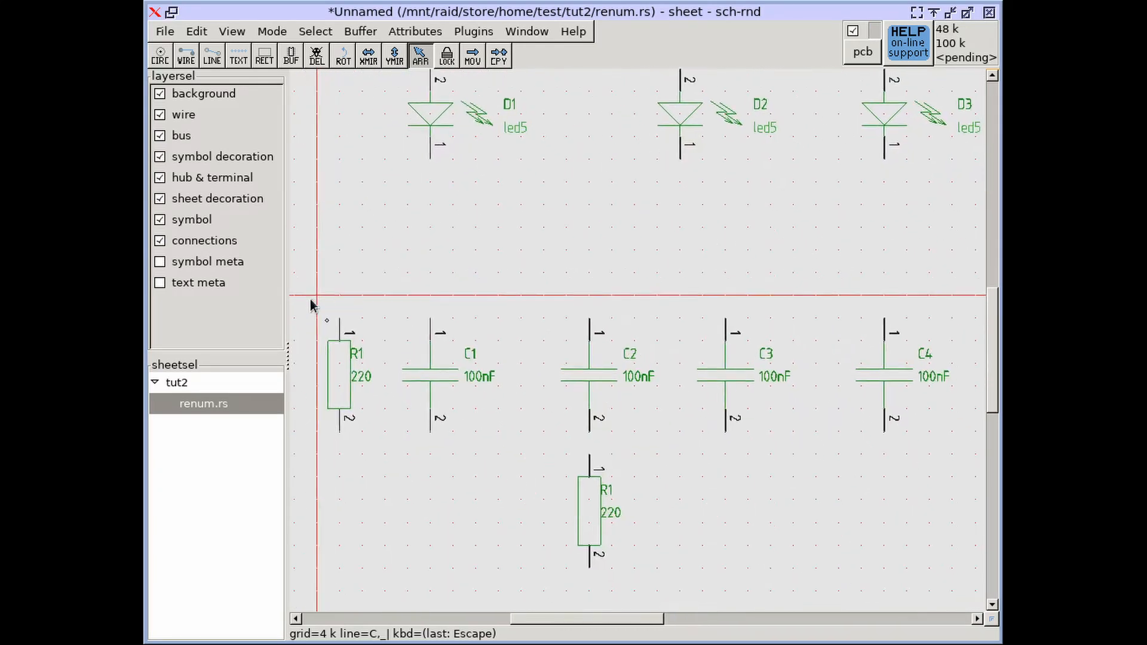
{"action": "left_click_drag", "start_coordinate": [294, 282], "coordinate": [966, 576]}
{"action": "left_click", "coordinate": [224, 33]}
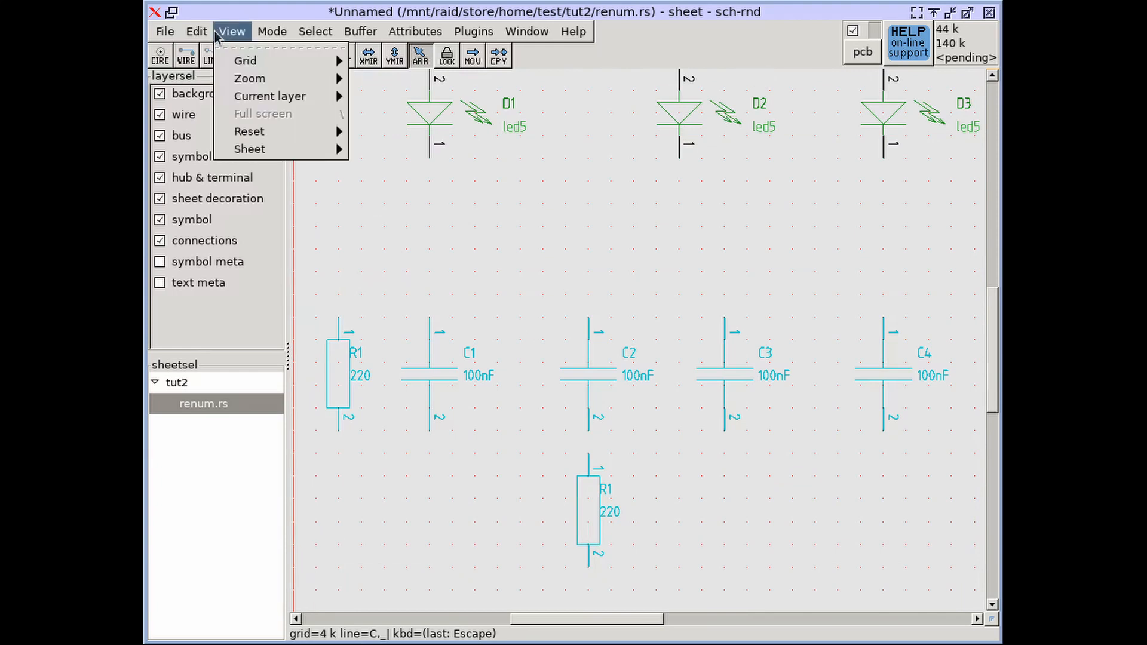
{"action": "mouse_move", "coordinate": [197, 31]}
{"action": "mouse_move", "coordinate": [292, 292]}
{"action": "left_click", "coordinate": [491, 302]}
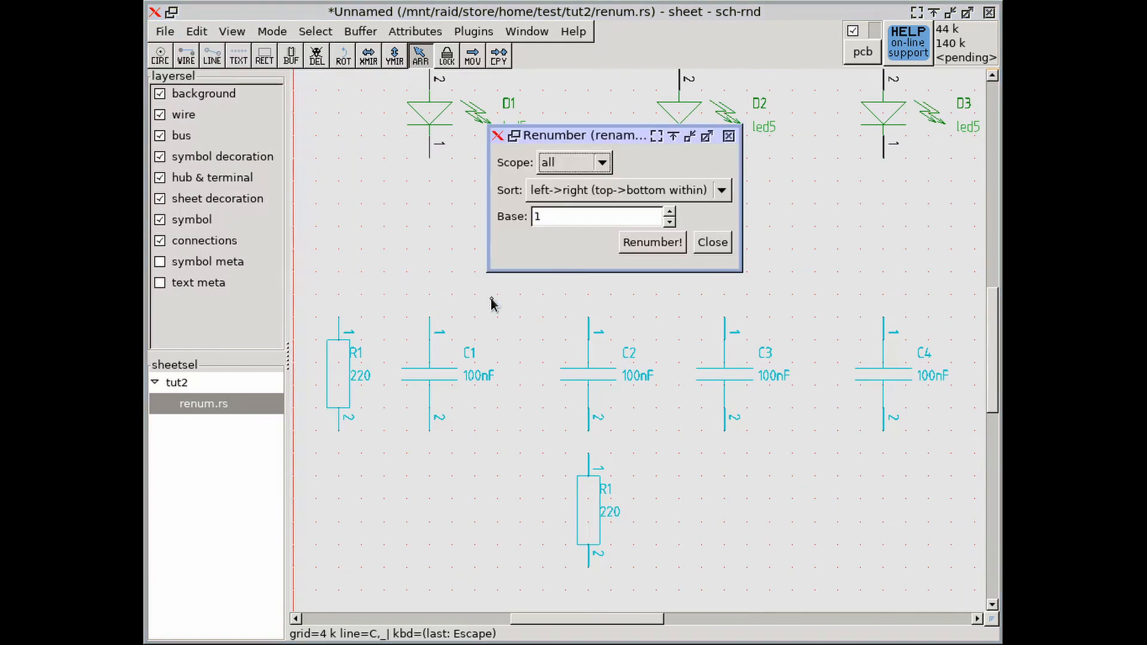
{"action": "left_click", "coordinate": [602, 162]}
{"action": "left_click", "coordinate": [592, 185]}
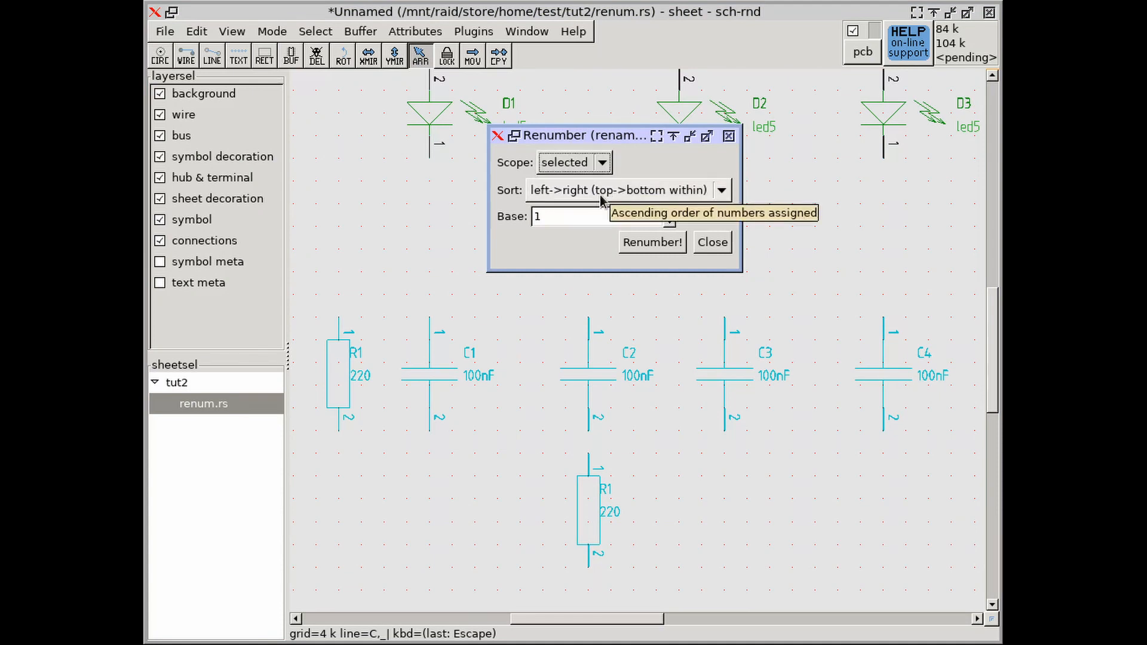
{"action": "left_click", "coordinate": [631, 243]}
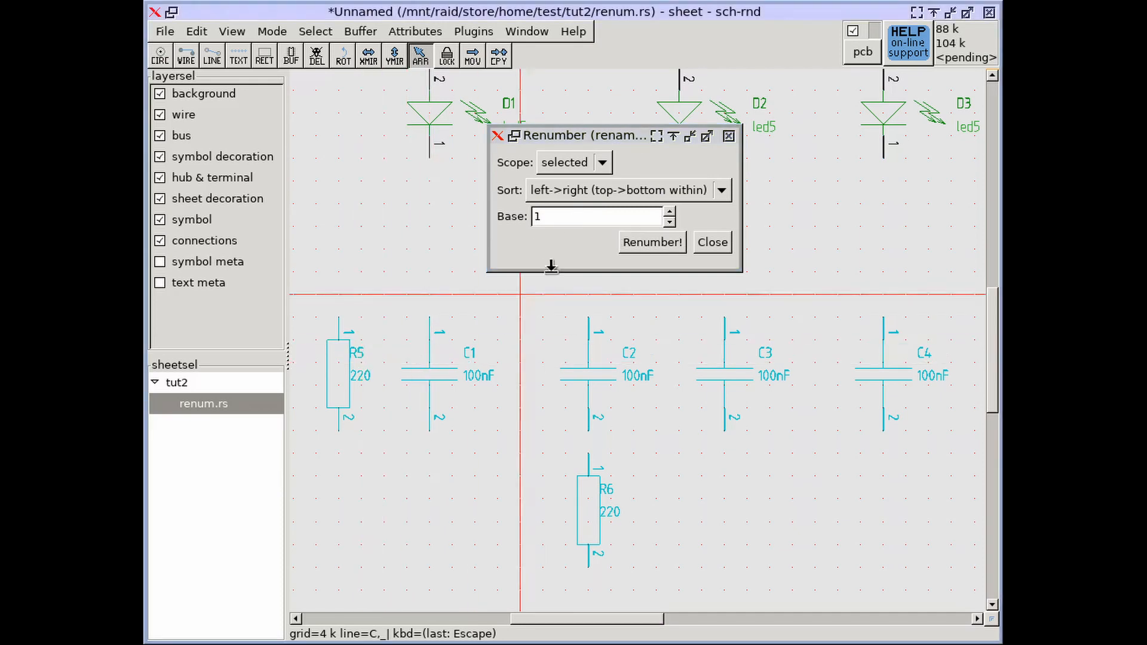
Renumber the selected resistors and capacitors with base 100.
{"action": "left_click", "coordinate": [590, 216]}
{"action": "type", "text": "00"}
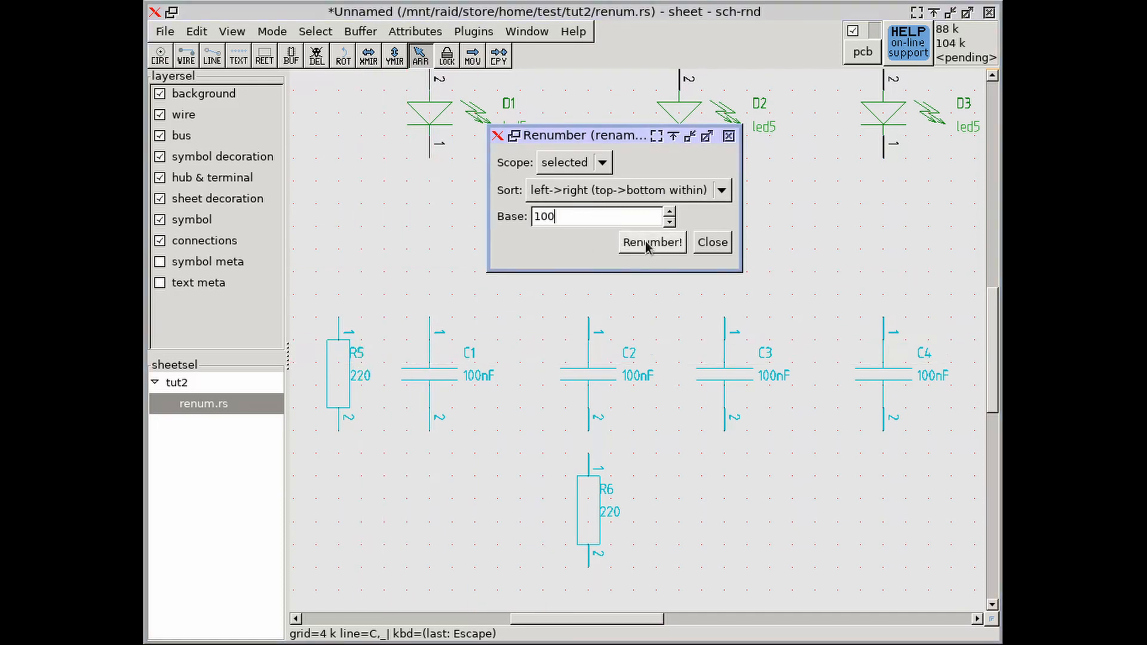
{"action": "left_click", "coordinate": [645, 246]}
Set the base back to 1 and renumber the selected resistors and capacitors.
{"action": "left_click", "coordinate": [586, 218]}
{"action": "key", "text": "BackSpace"}
{"action": "key", "text": "BackSpace"}
{"action": "left_click", "coordinate": [633, 246]}
Renumber the selected resistors and capacitors with sorting changed to right->left (top->bottom within).
{"action": "left_click", "coordinate": [597, 192]}
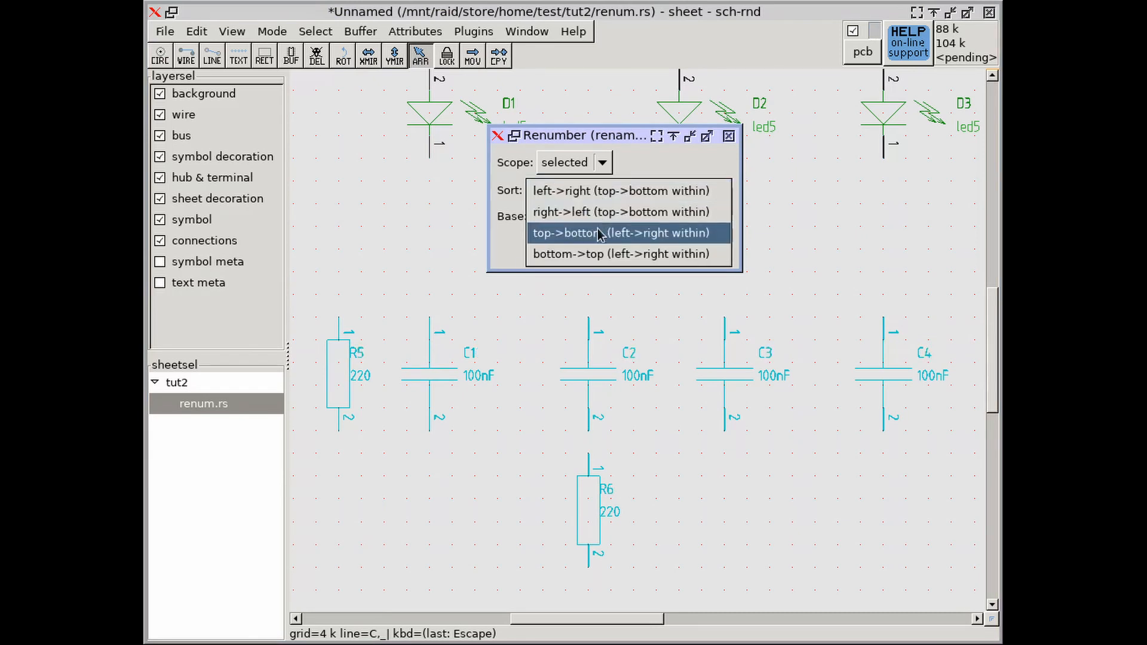
{"action": "left_click", "coordinate": [604, 213]}
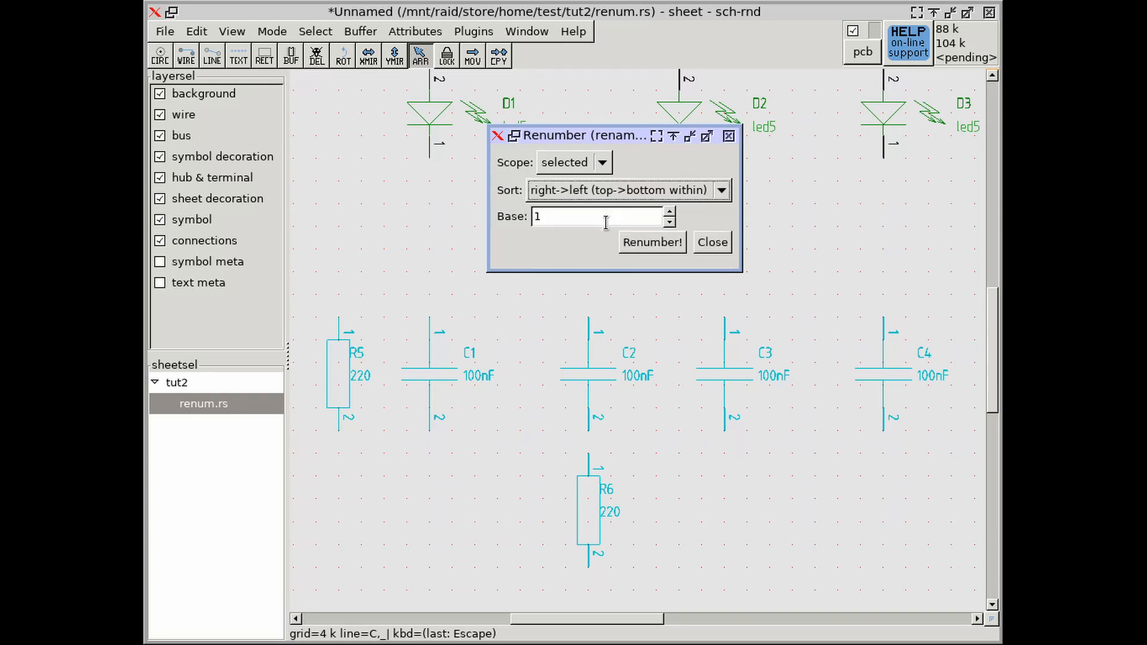
{"action": "left_click", "coordinate": [640, 244]}
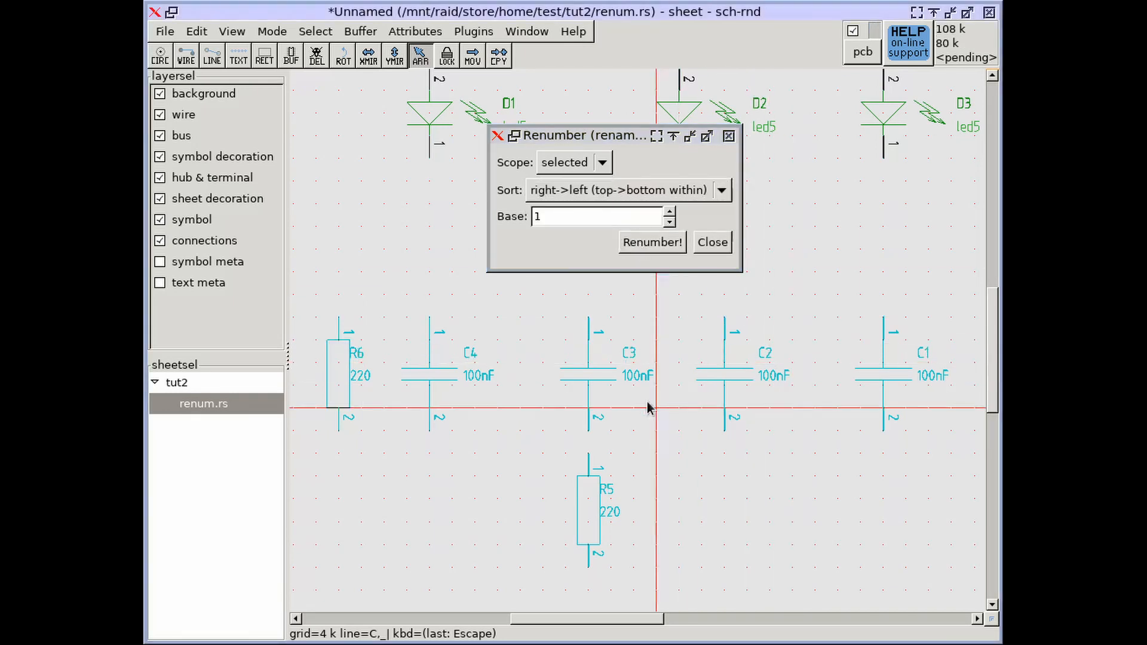